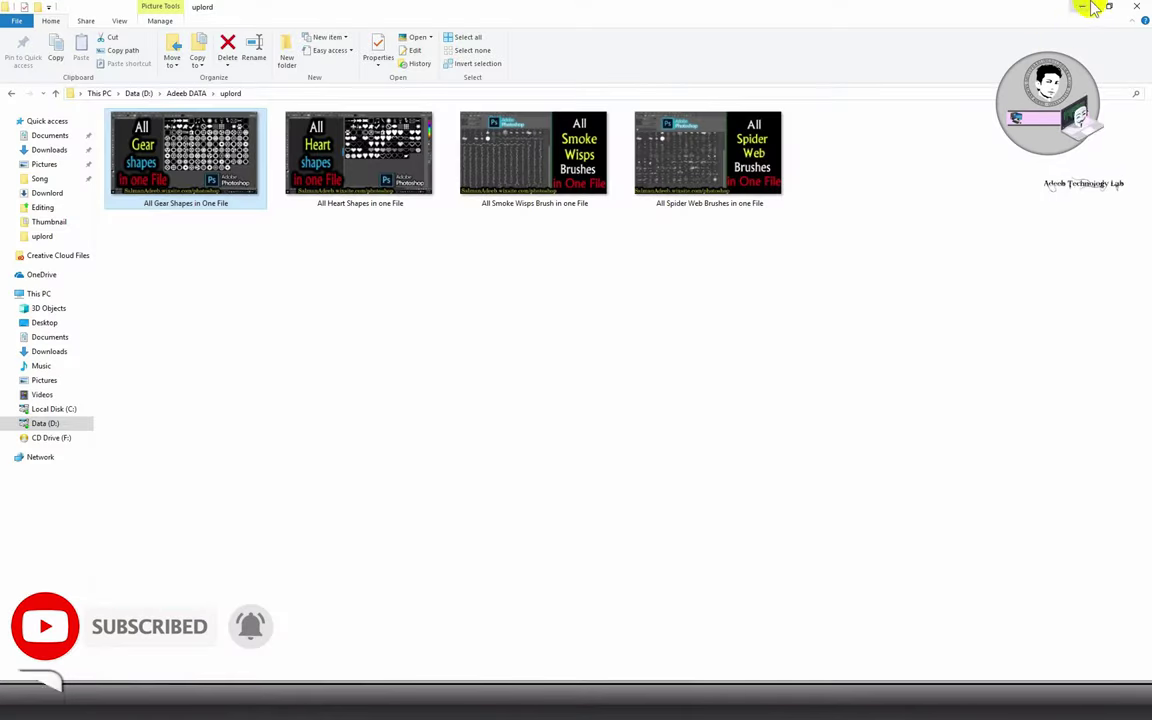
Minimize the uplord folder window in File Explorer to reveal the desktop
left_click(1082, 8)
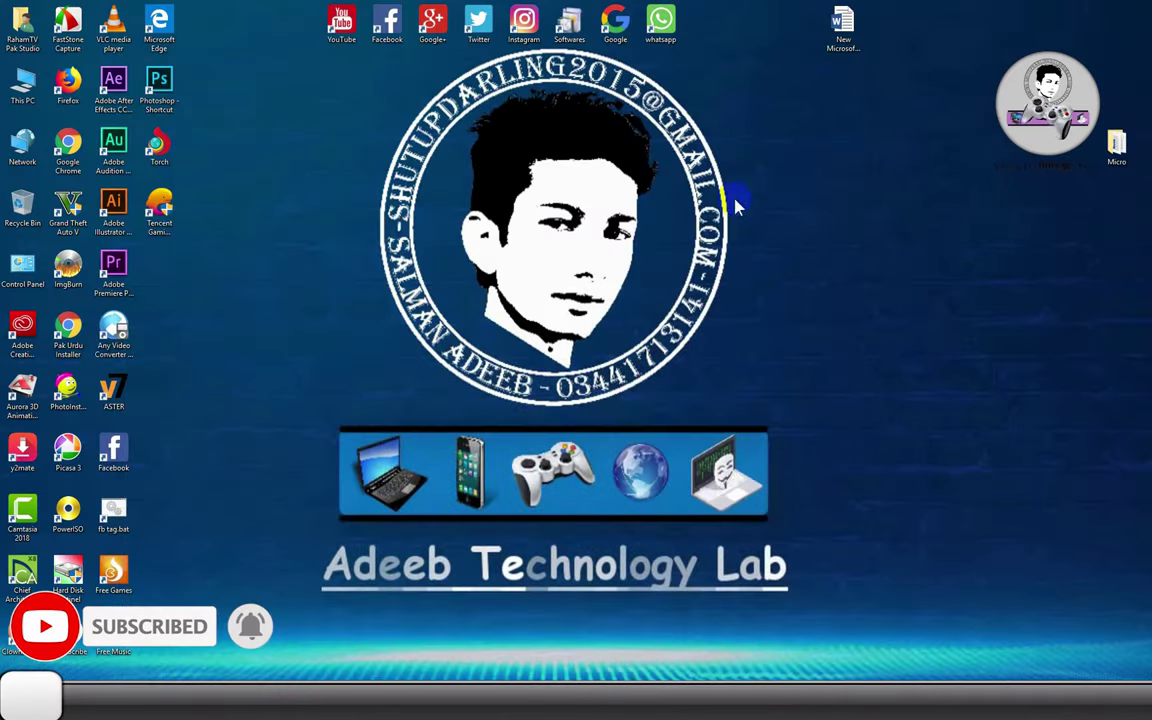
Launch Photoshop and Torch Browser from their desktop shortcuts
right_click(162, 84)
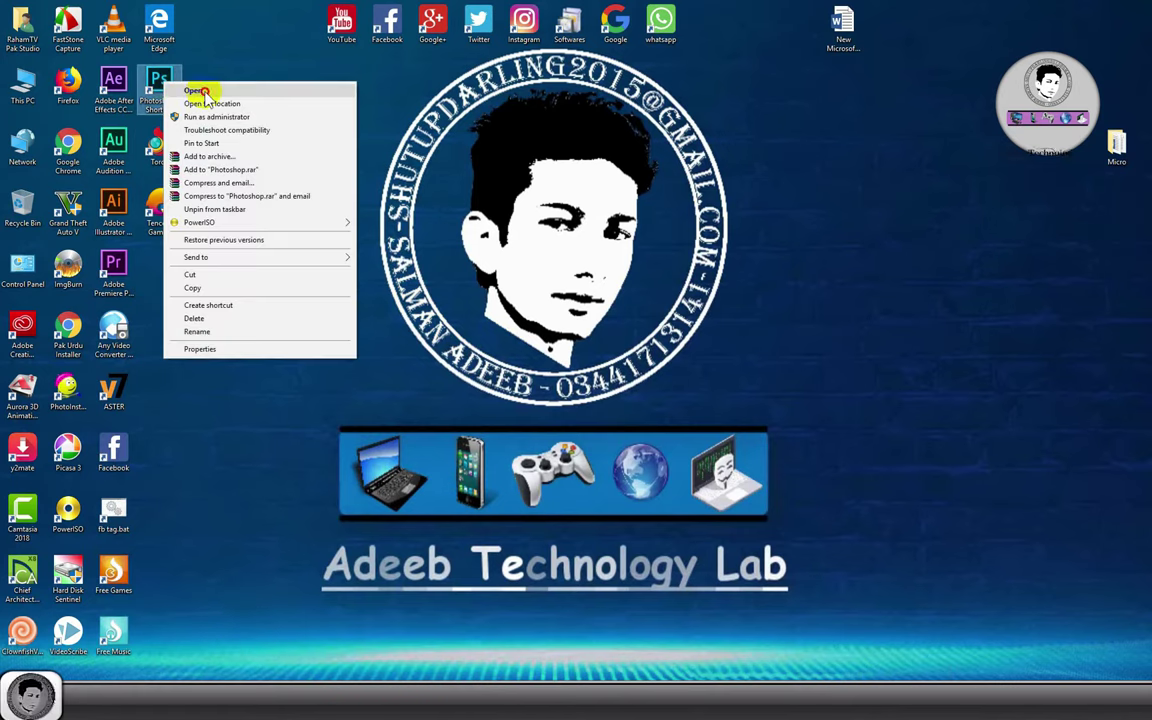
left_click(198, 91)
right_click(167, 137)
left_click(205, 148)
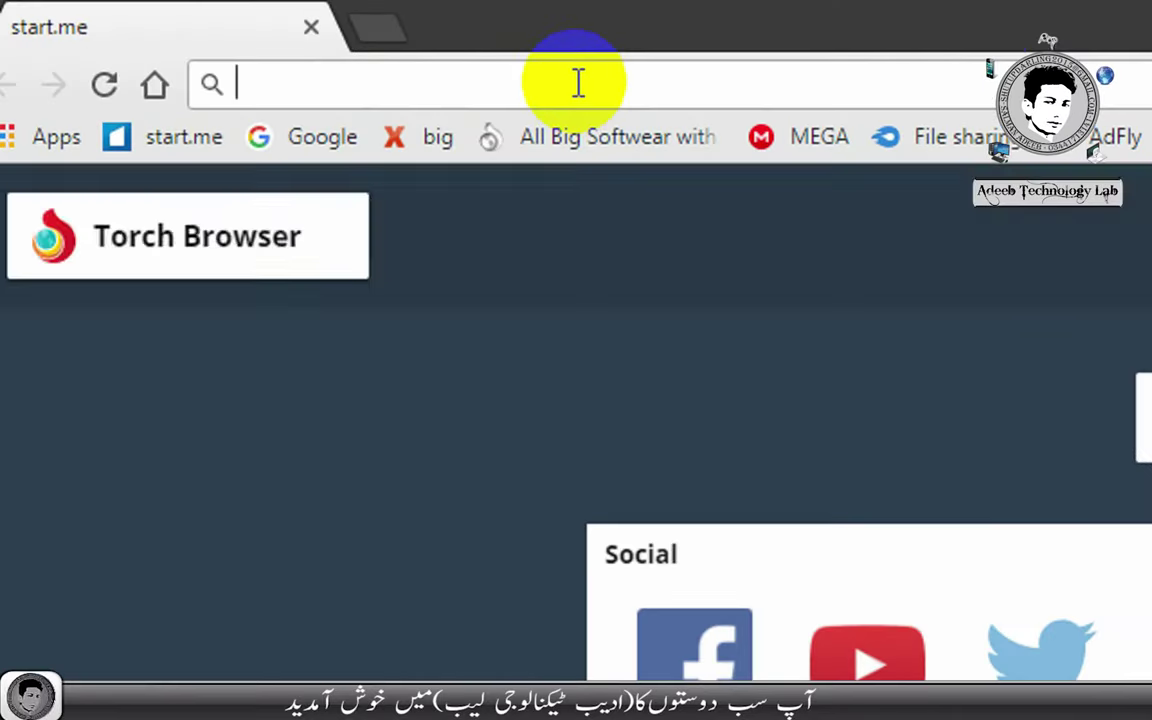
Enter salmanadeeb.wixsite.com/photoshop in Torch's address bar using the 'sa' autocomplete
type("sa")
left_click(712, 78)
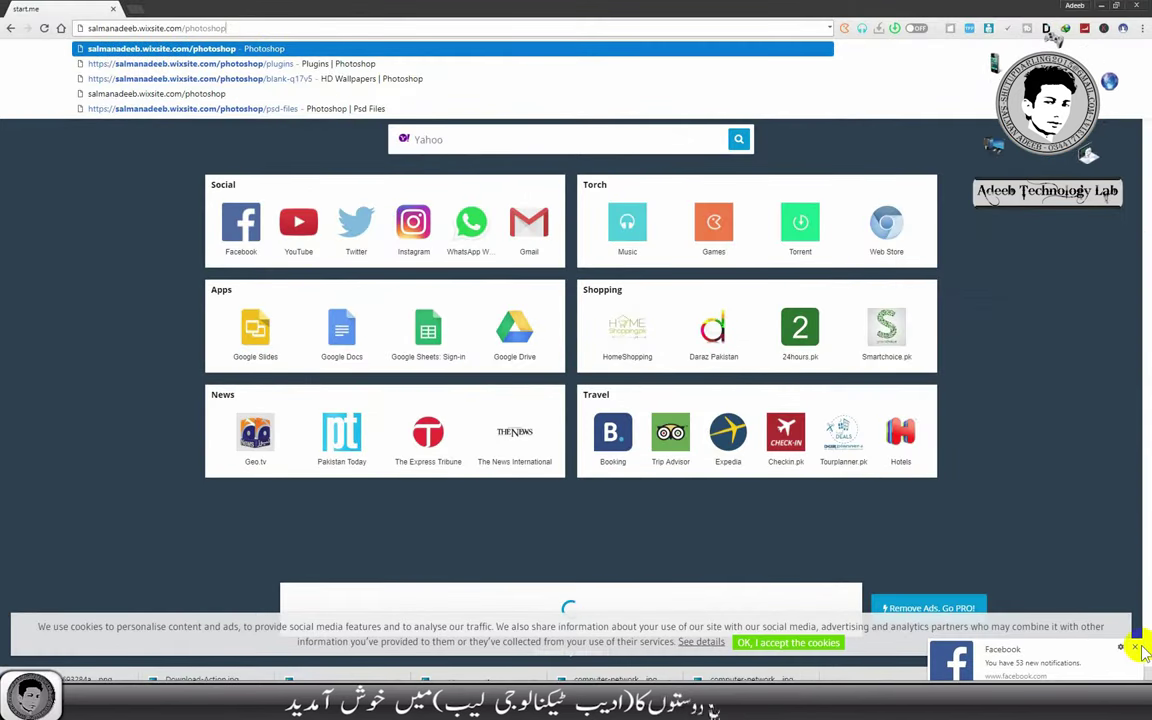
key("Return")
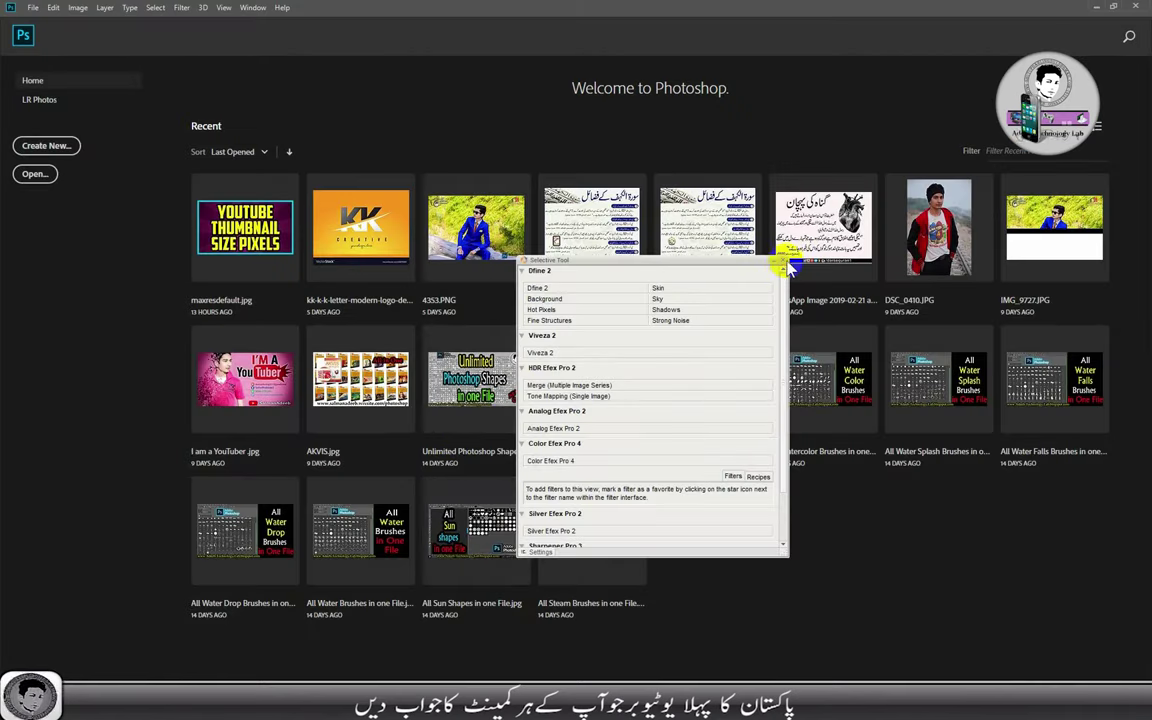
Open the recent maxresdefault.jpg, unlock its Background layer and add a new layer
left_click(784, 264)
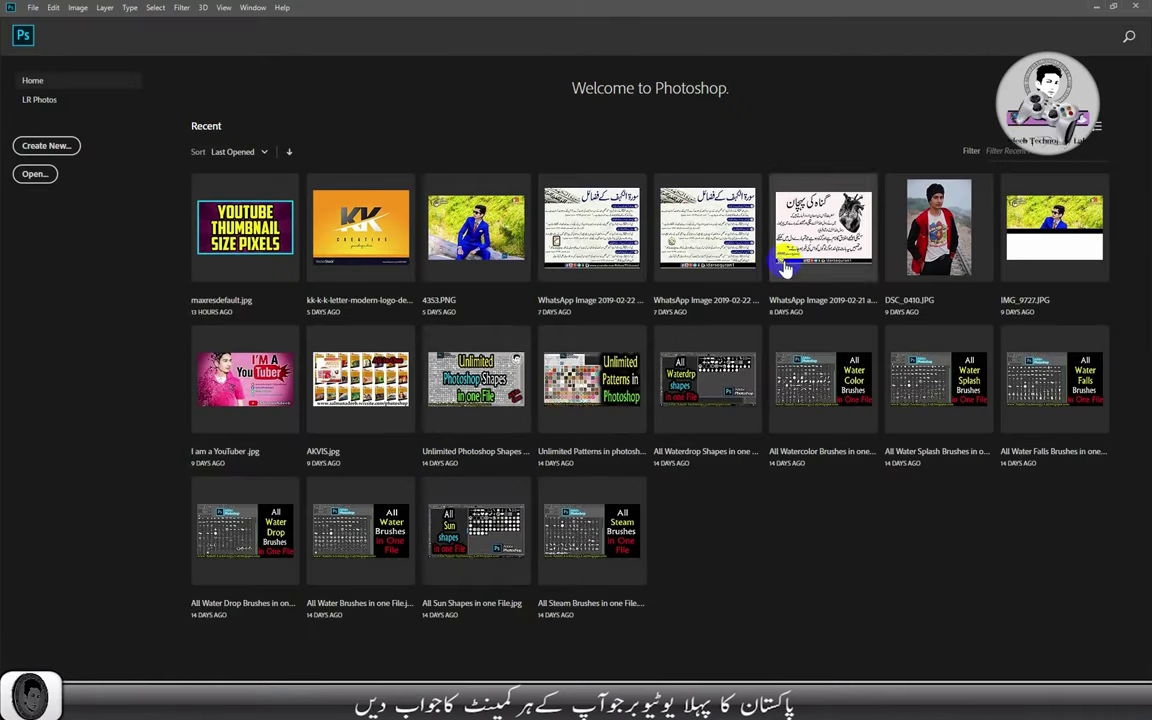
left_click(261, 243)
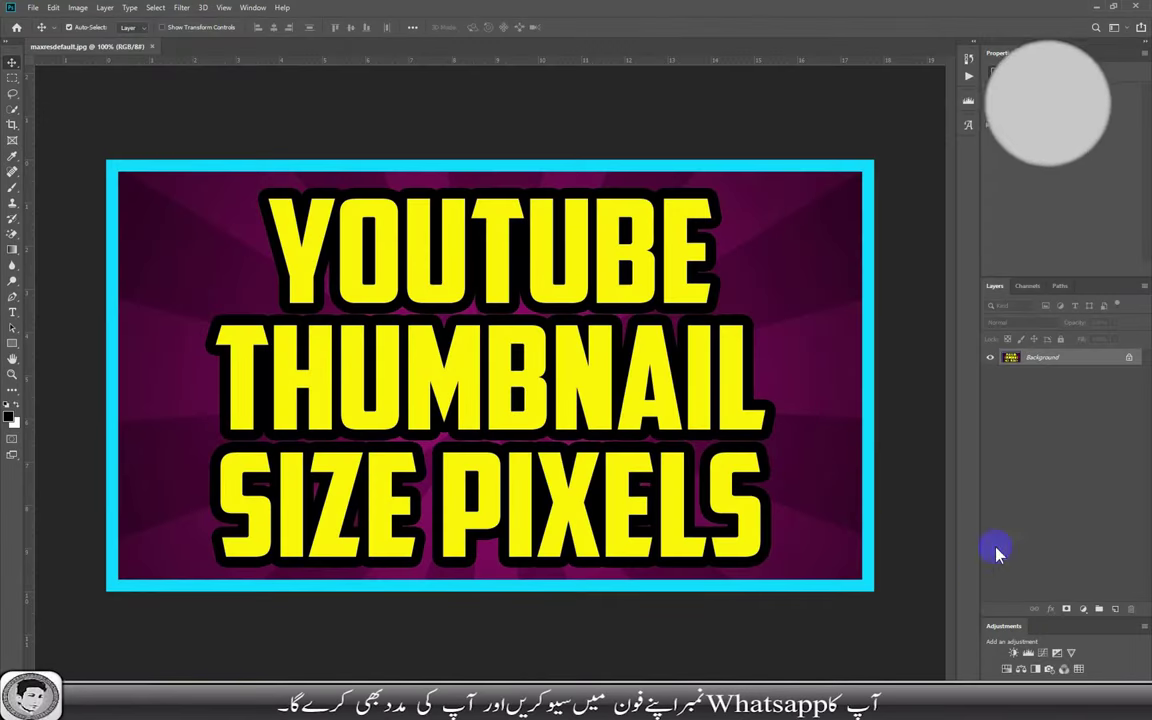
left_click(1126, 358)
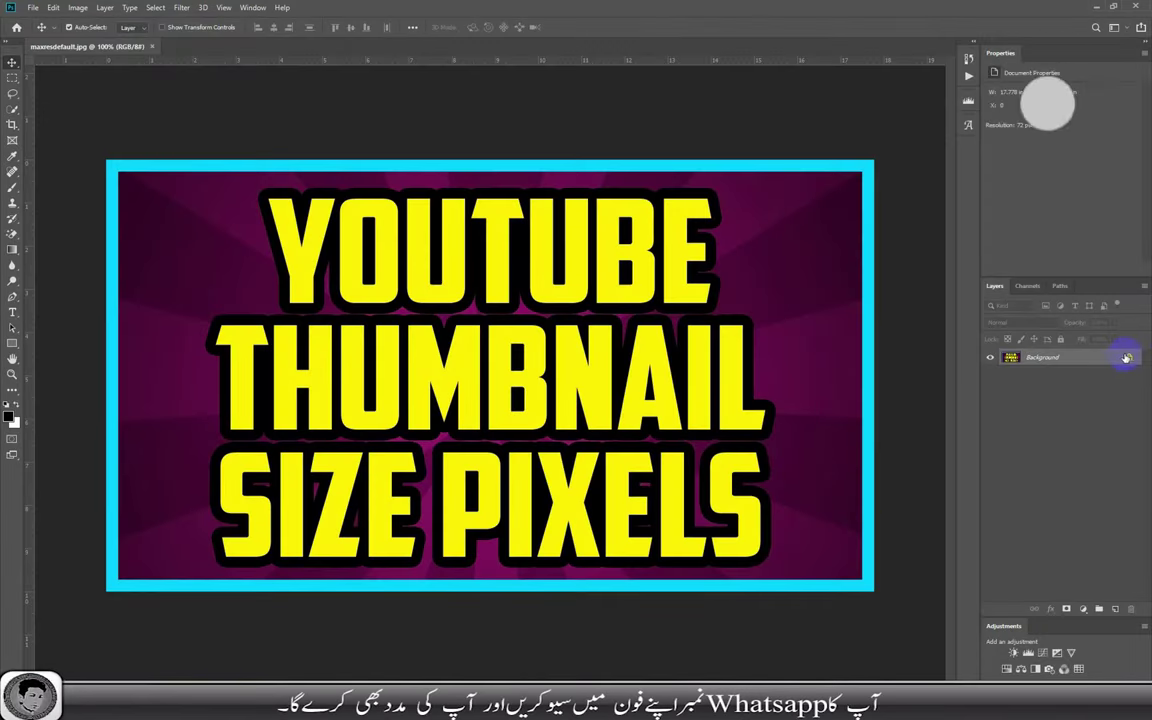
mouse_move(1133, 361)
left_mouse_down()
mouse_move(1104, 431)
mouse_move(1106, 577)
left_mouse_up()
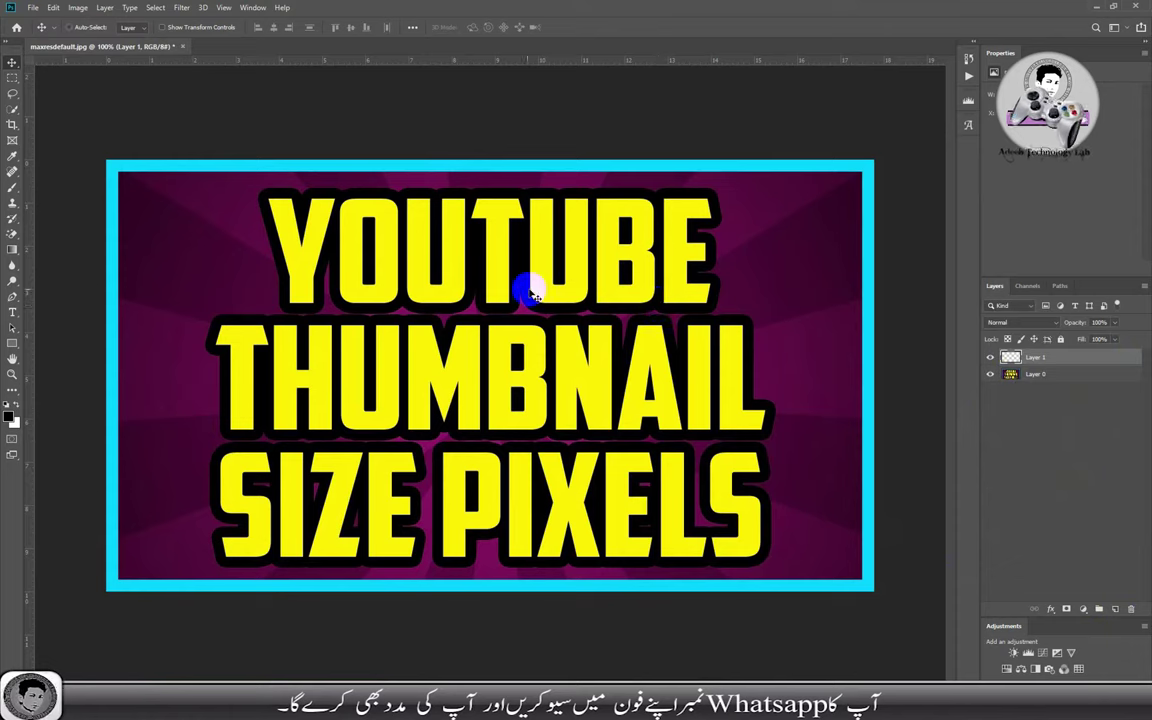
Fill the new layer solid black, deselect, fit the canvas to the window, and minimize Photoshop
left_click(104, 7)
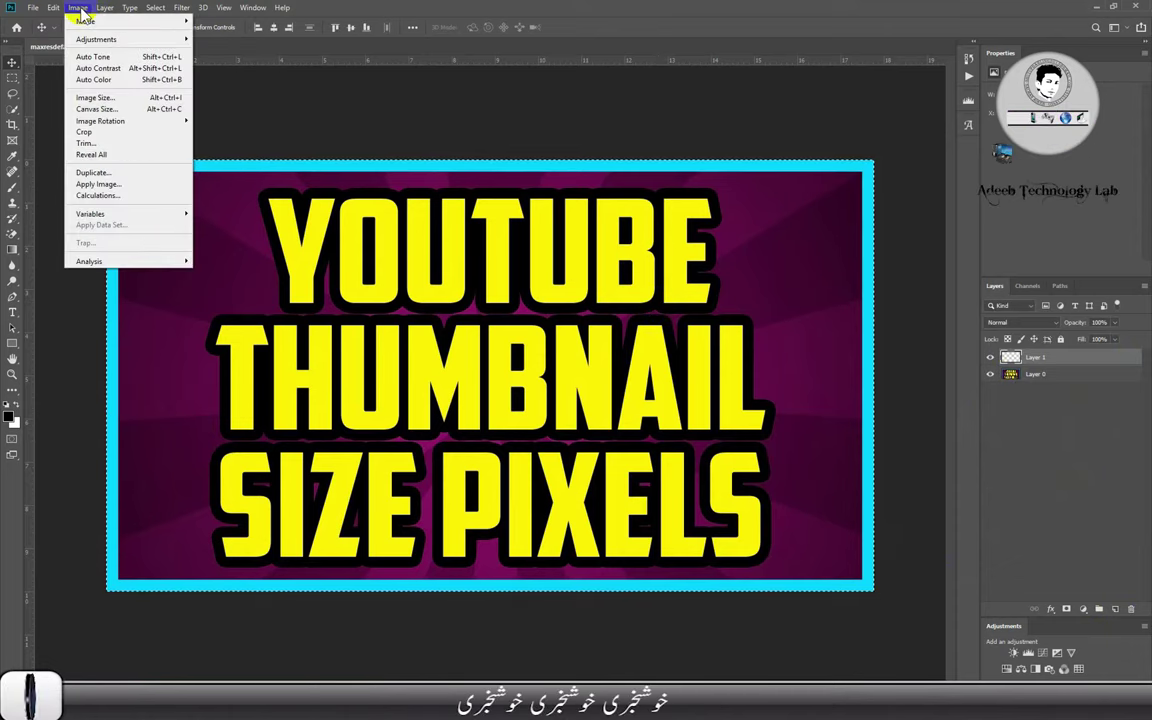
mouse_move(53, 7)
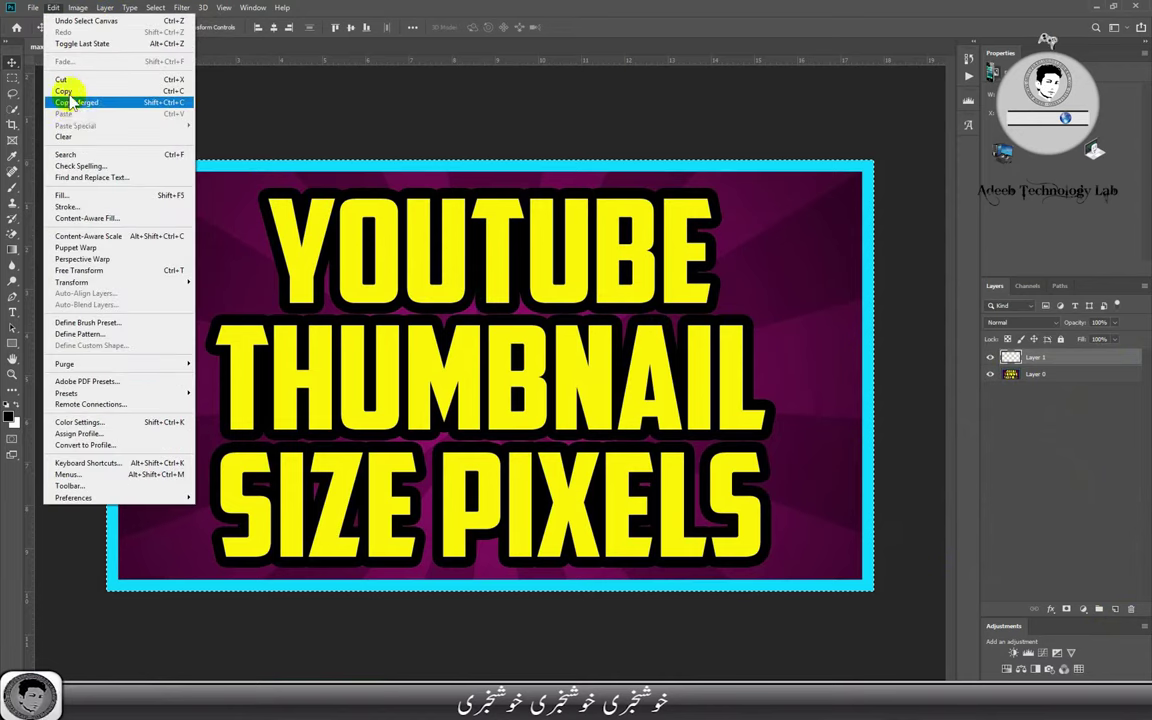
left_click(97, 196)
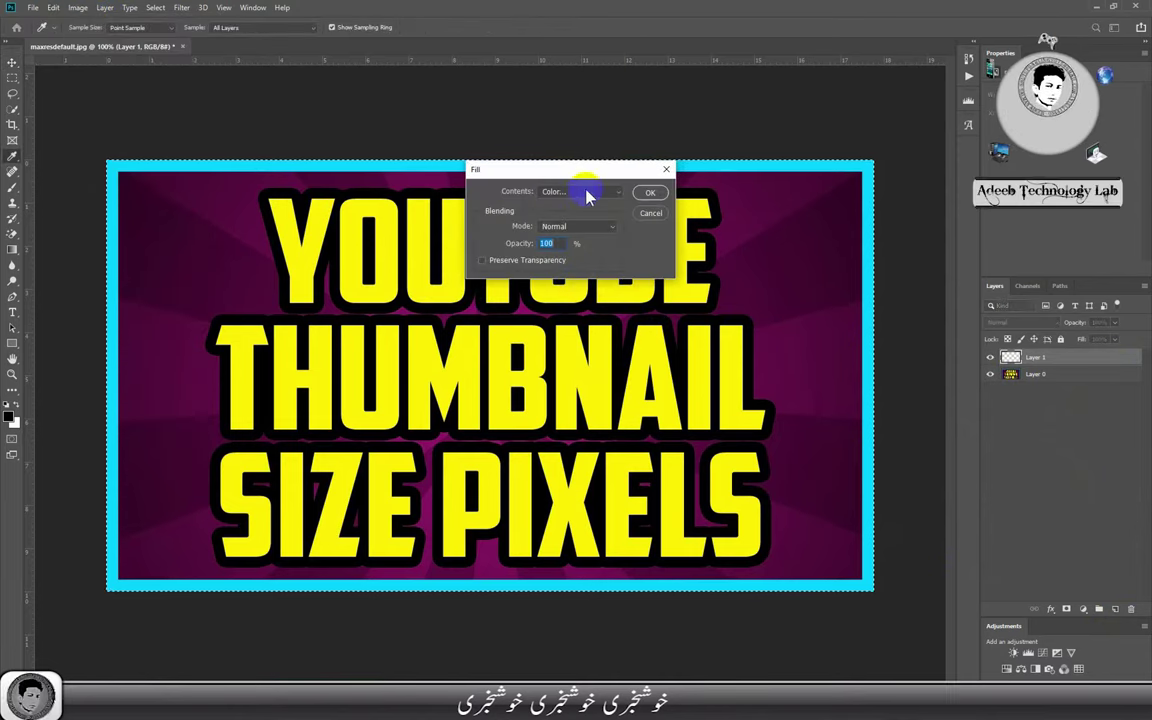
left_click(650, 194)
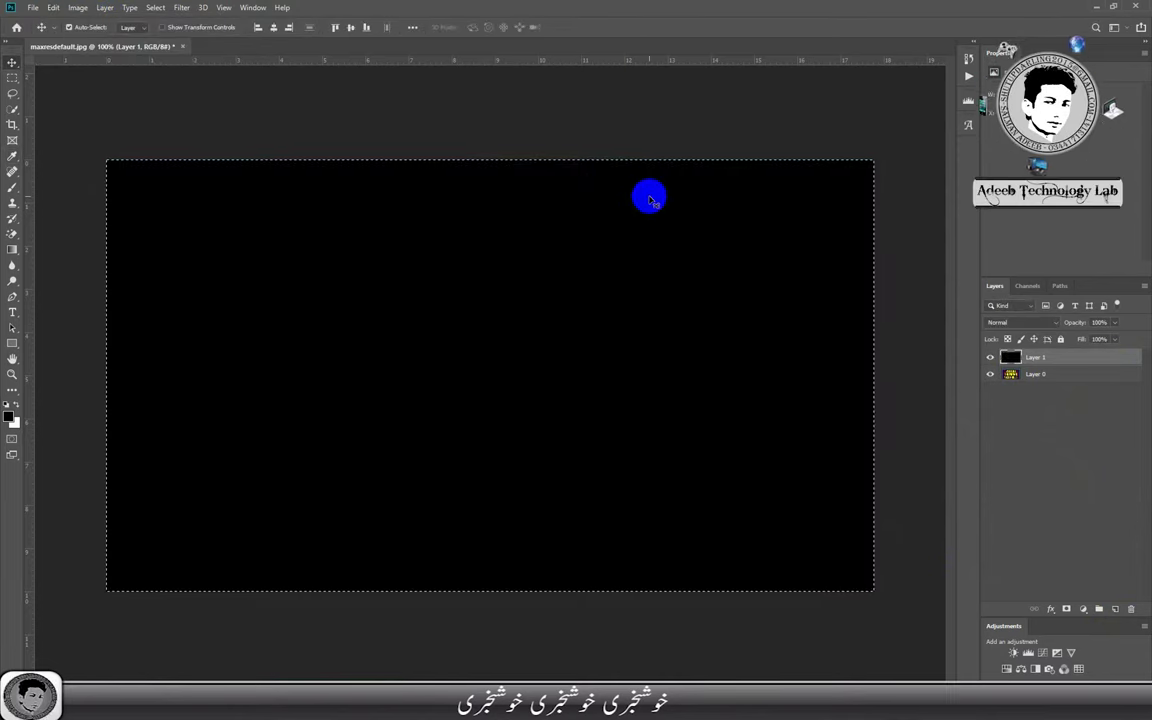
left_click(12, 62)
key("ctrl+d")
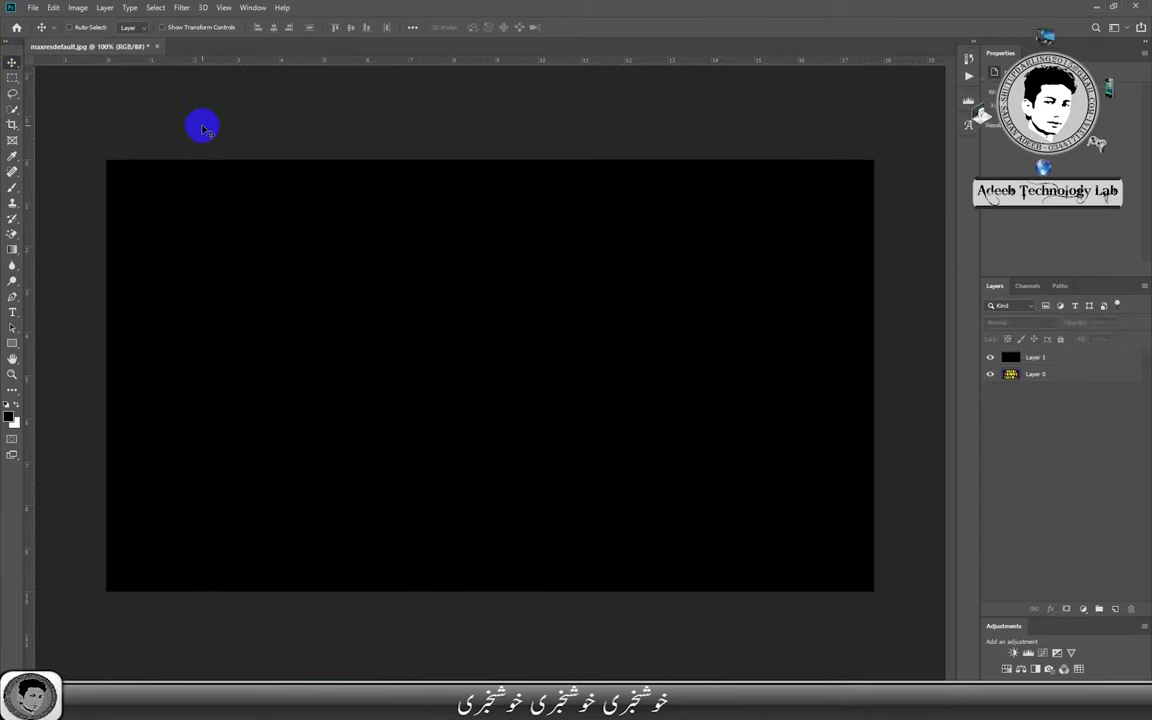
key("ctrl+0")
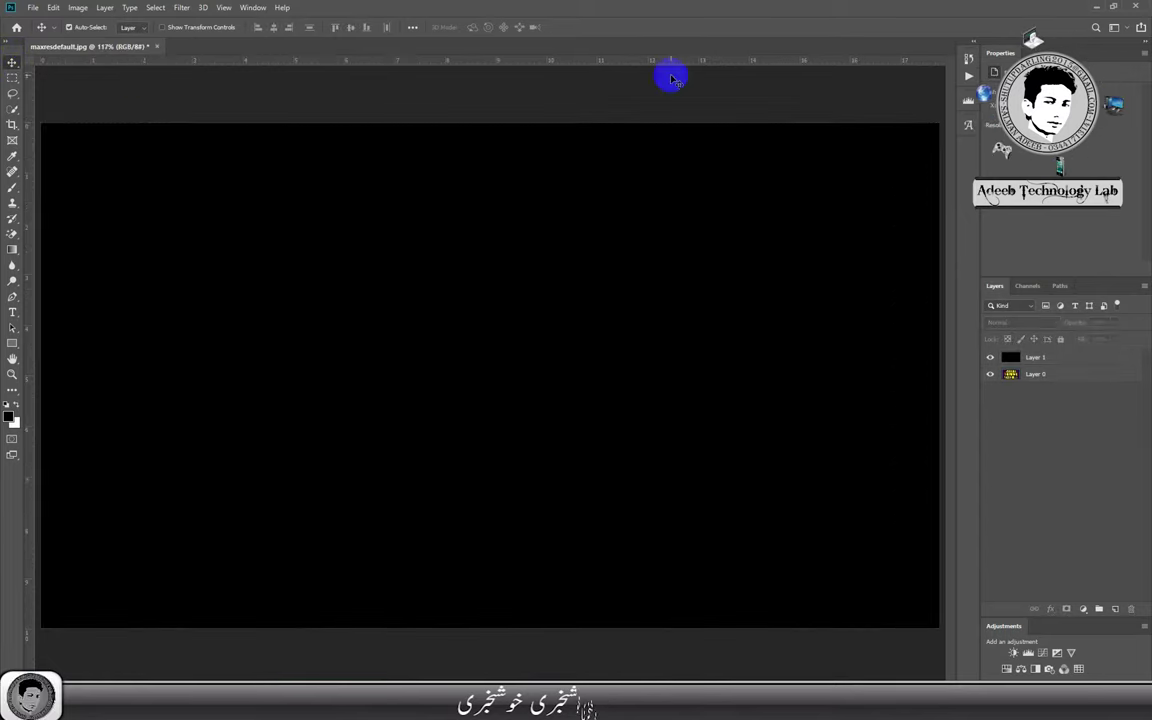
left_click(1093, 7)
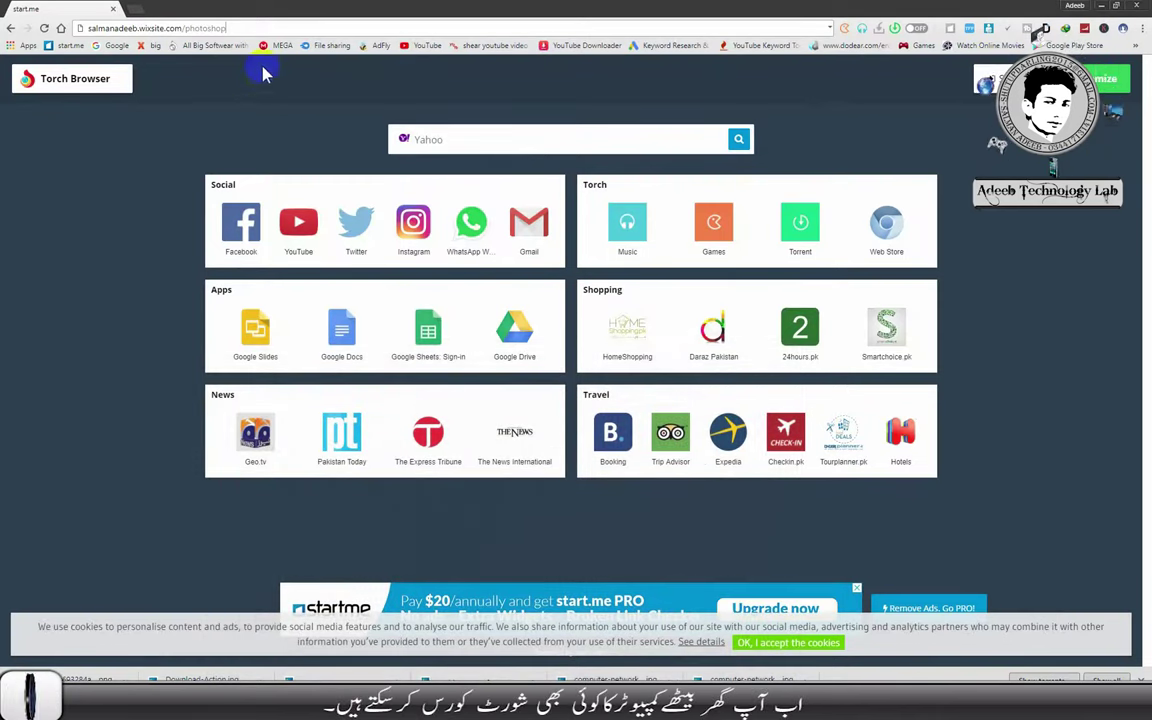
Enter the Wix site, go to Psd Files, dismiss the Facebook popup and browse the templates
key("Return")
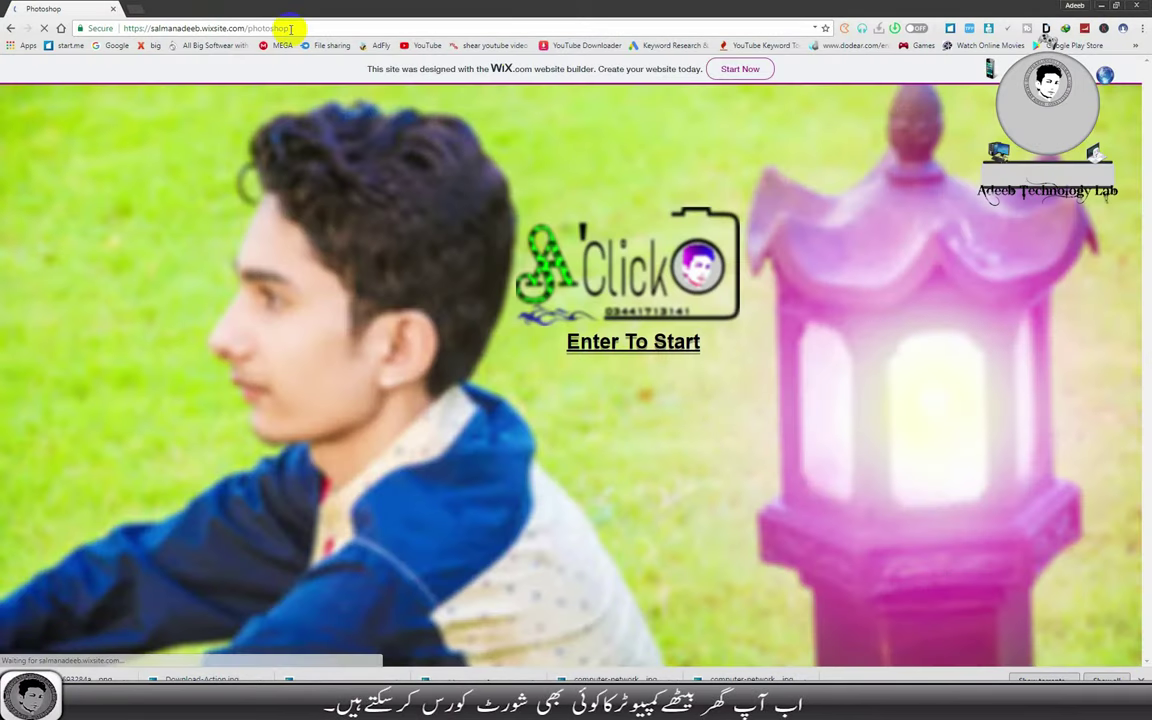
left_click(653, 357)
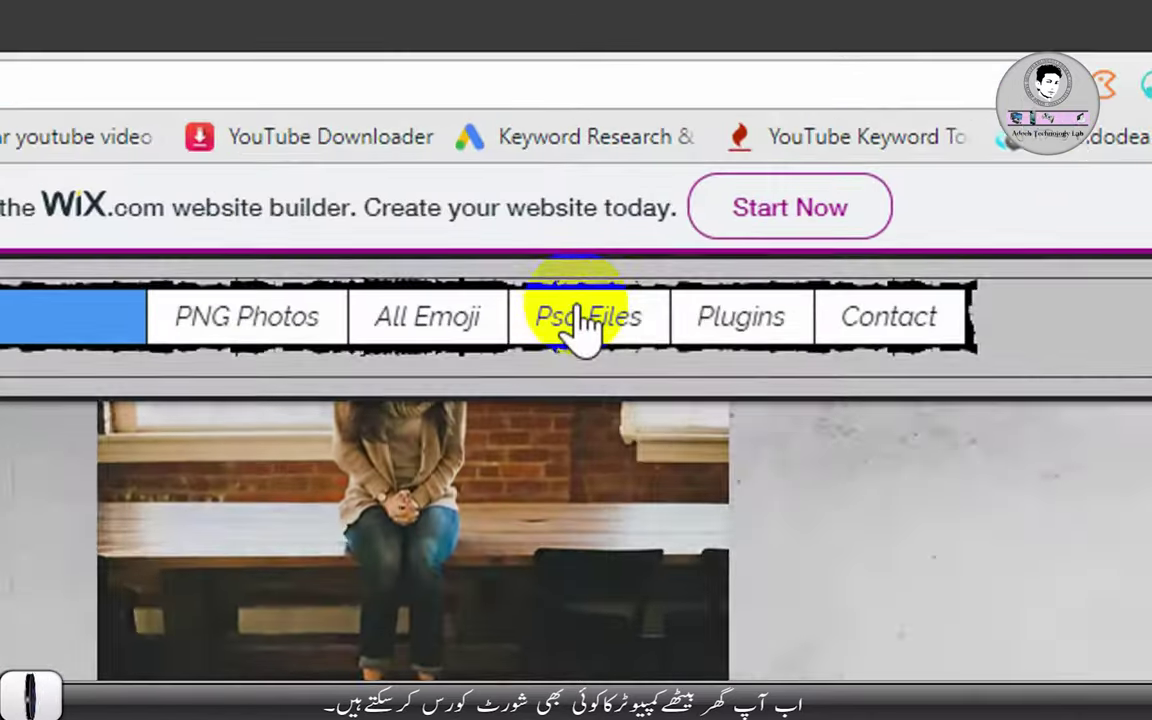
left_click(580, 320)
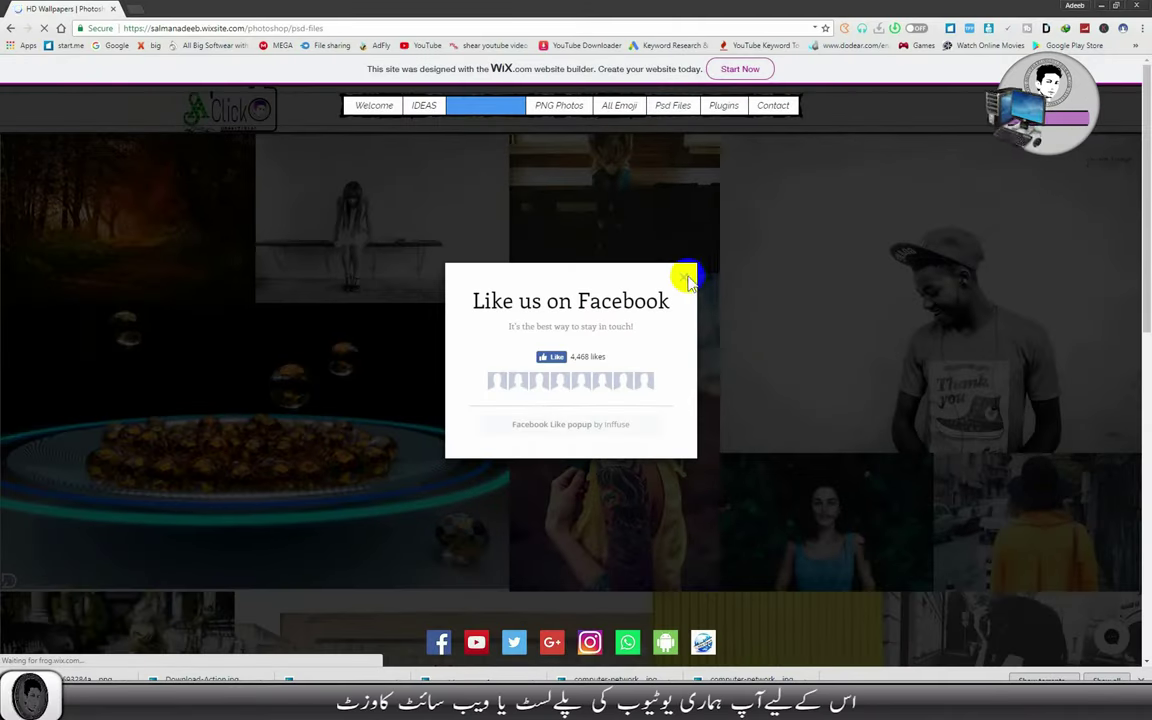
left_click(687, 277)
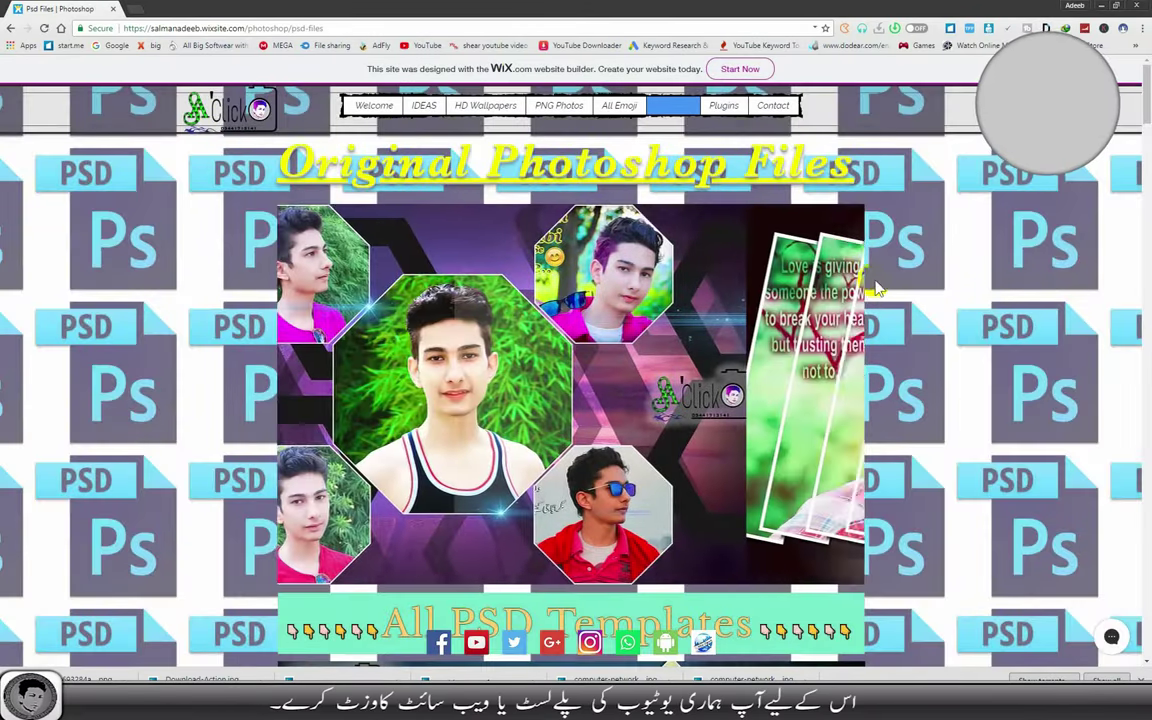
scroll(963, 330, "down", 3)
scroll(962, 330, "down", 3)
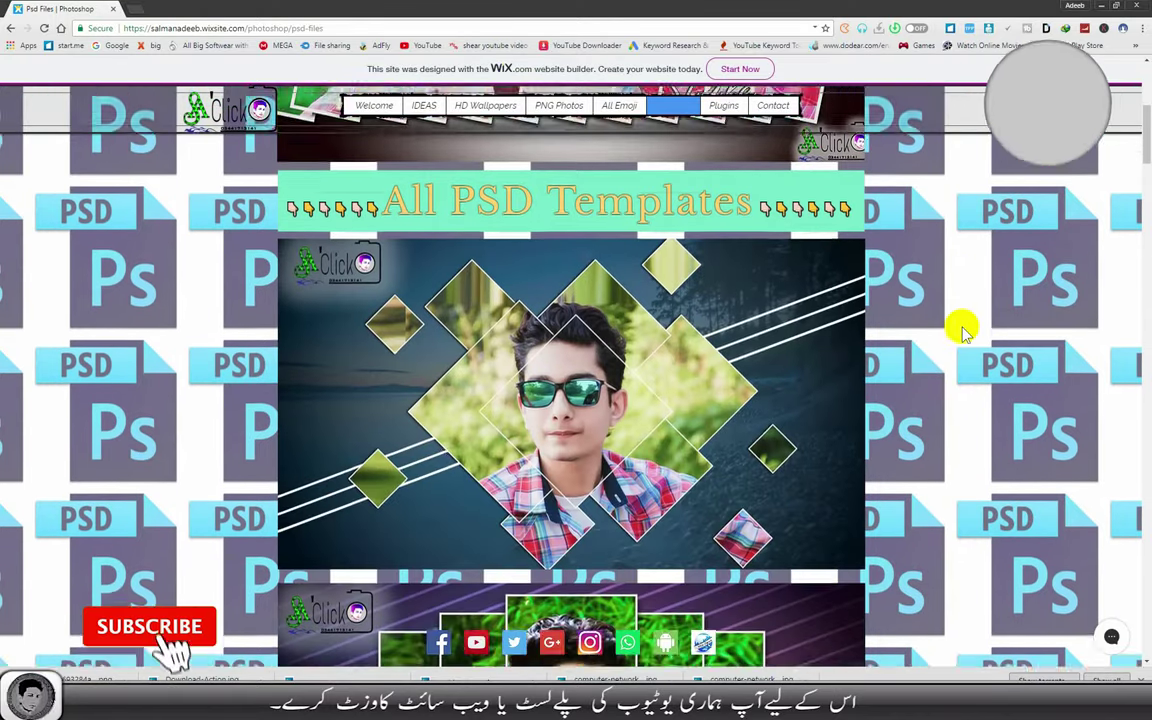
scroll(963, 330, "down", 2)
scroll(960, 328, "down", 2)
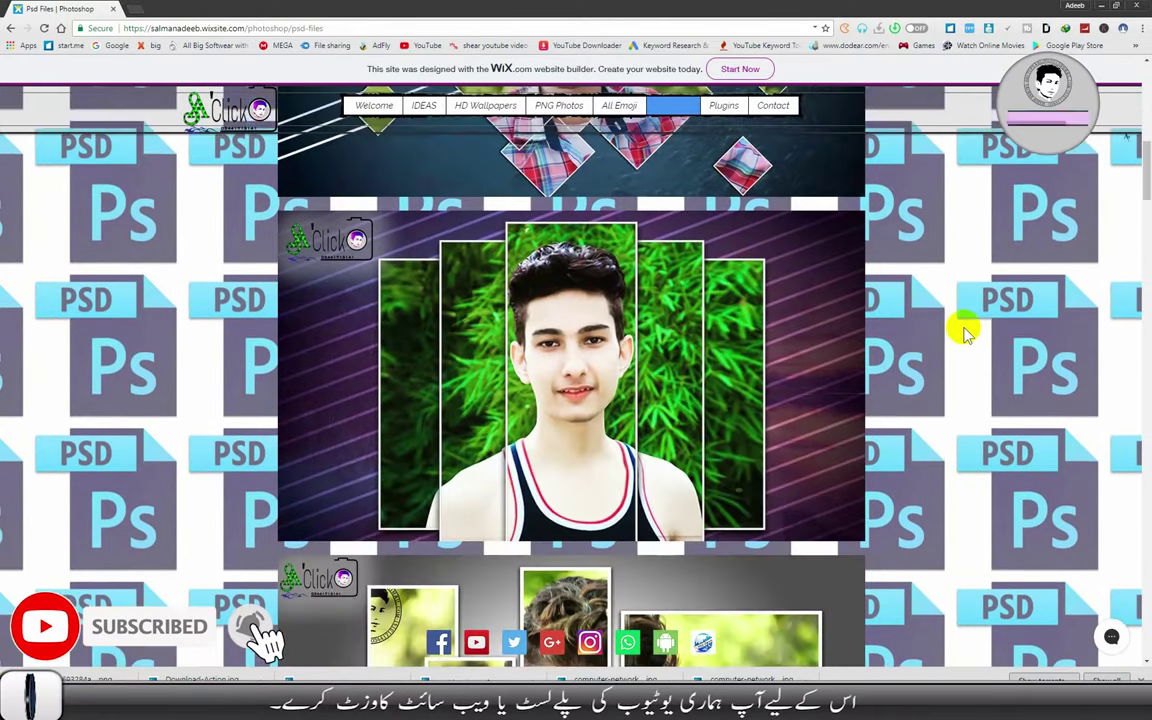
scroll(840, 220, "up", 2)
Go to the Plugins page and scroll down to the Gear shapes image
left_click(720, 106)
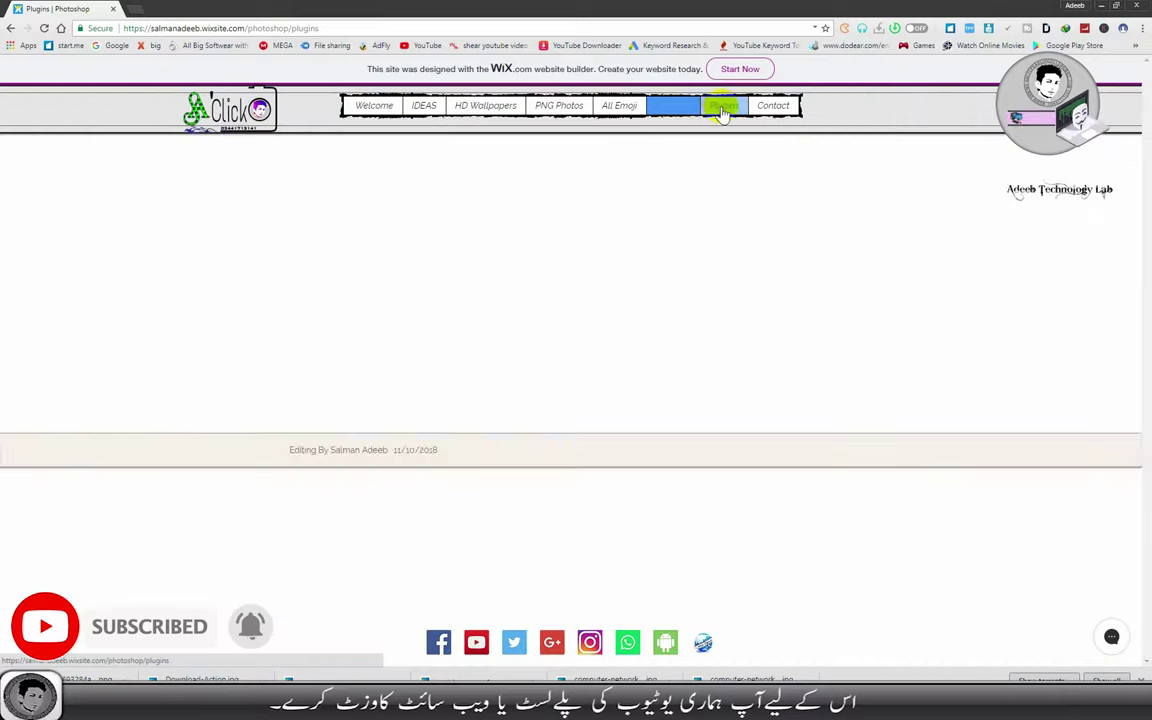
scroll(981, 386, "down", 4)
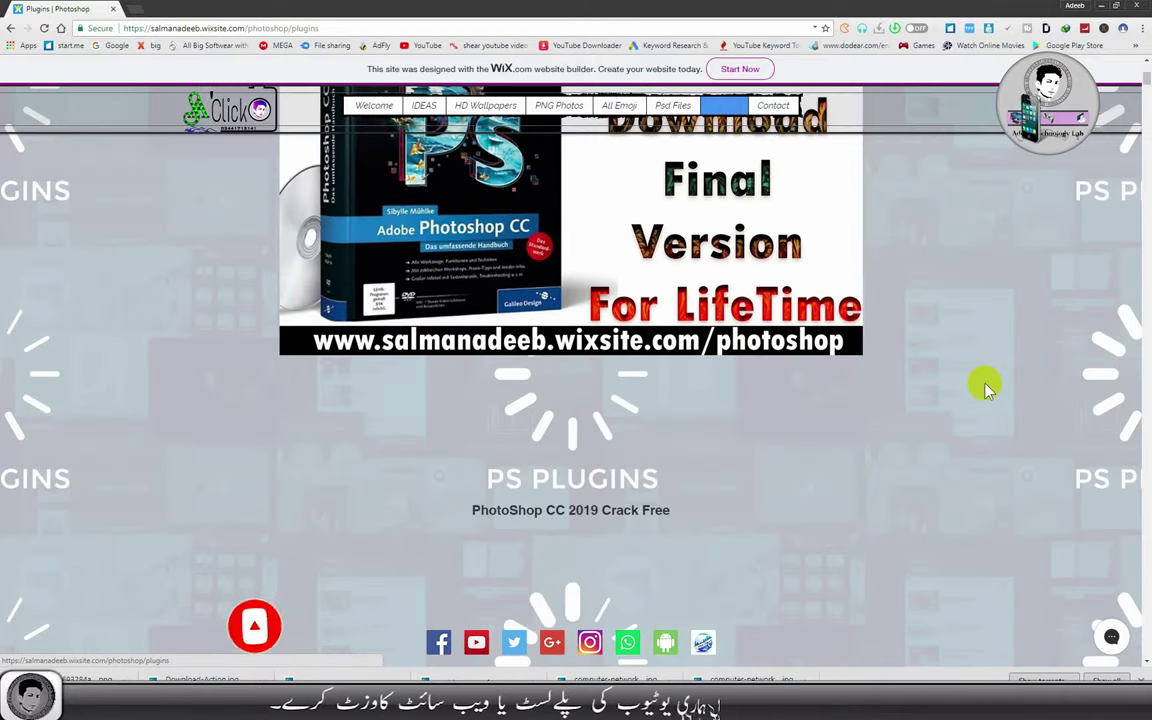
scroll(982, 386, "down", 2)
scroll(984, 387, "down", 3)
scroll(984, 387, "up", 3)
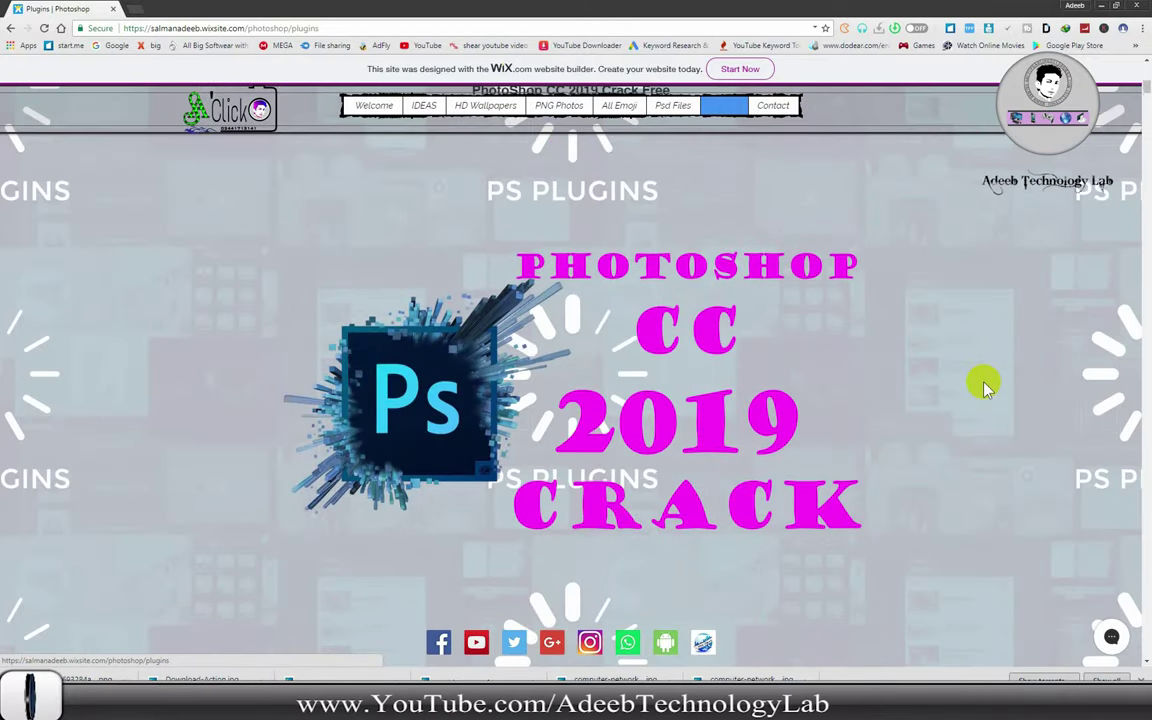
scroll(984, 386, "down", 5)
scroll(983, 386, "down", 5)
scroll(981, 386, "down", 4)
scroll(981, 386, "down", 2)
scroll(980, 386, "down", 4)
scroll(981, 386, "down", 3)
scroll(980, 386, "down", 2)
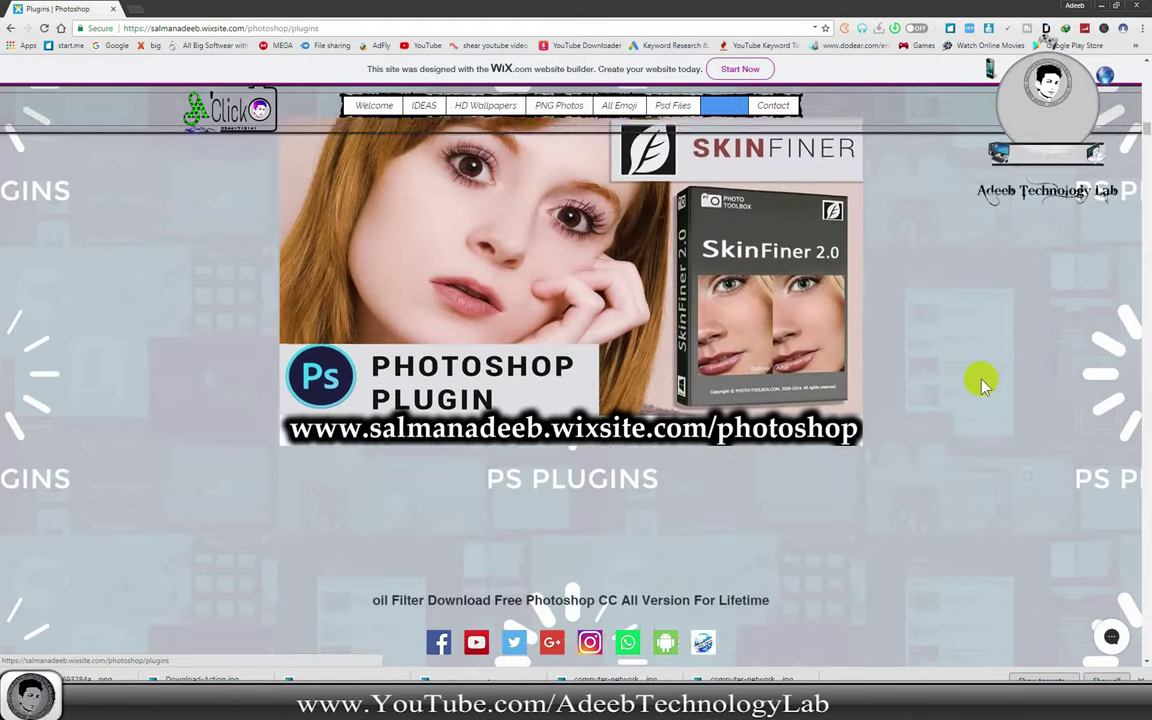
scroll(981, 386, "down", 5)
scroll(980, 386, "down", 5)
scroll(979, 386, "down", 5)
scroll(979, 386, "down", 5)
scroll(978, 385, "down", 5)
scroll(977, 384, "down", 4)
scroll(976, 382, "up", 2)
scroll(977, 380, "down", 3)
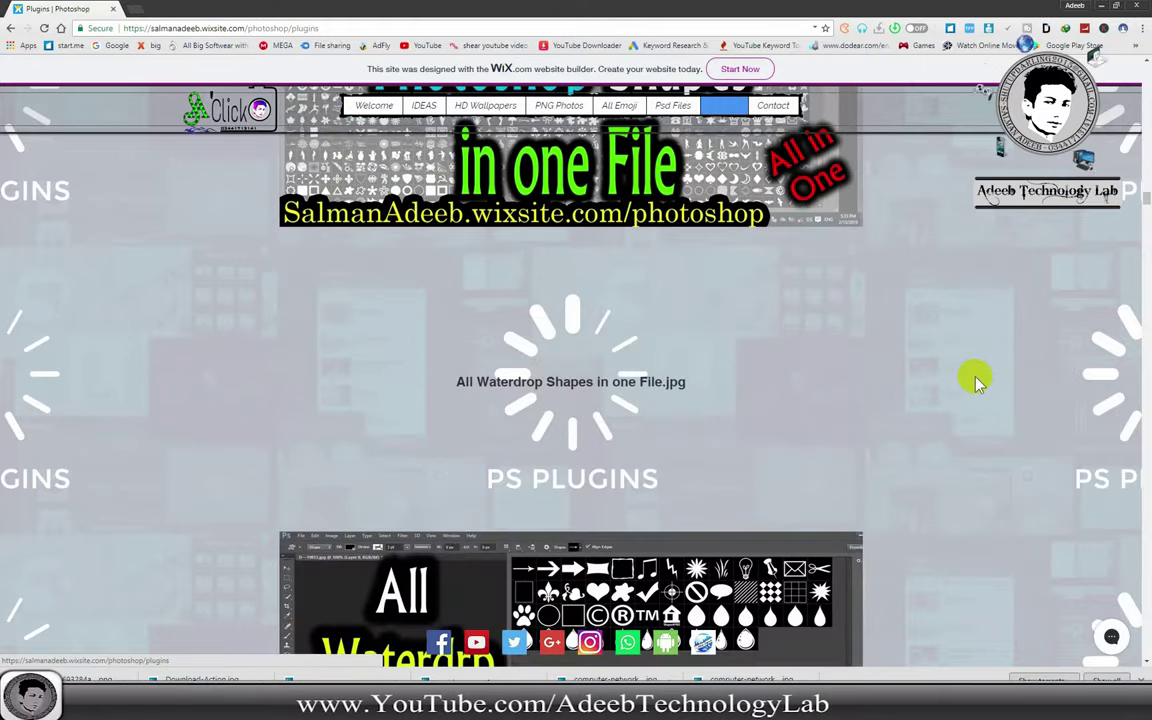
scroll(977, 380, "down", 4)
scroll(977, 380, "up", 1)
scroll(977, 378, "down", 3)
scroll(977, 378, "down", 2)
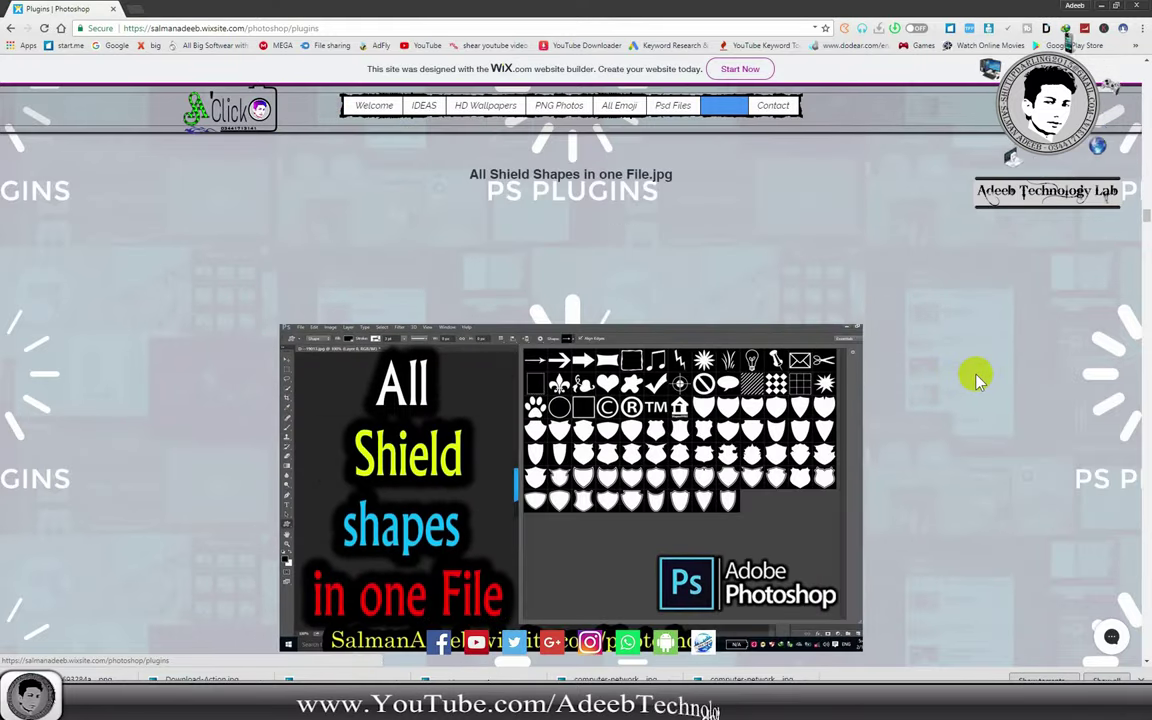
scroll(977, 376, "down", 4)
scroll(977, 374, "down", 3)
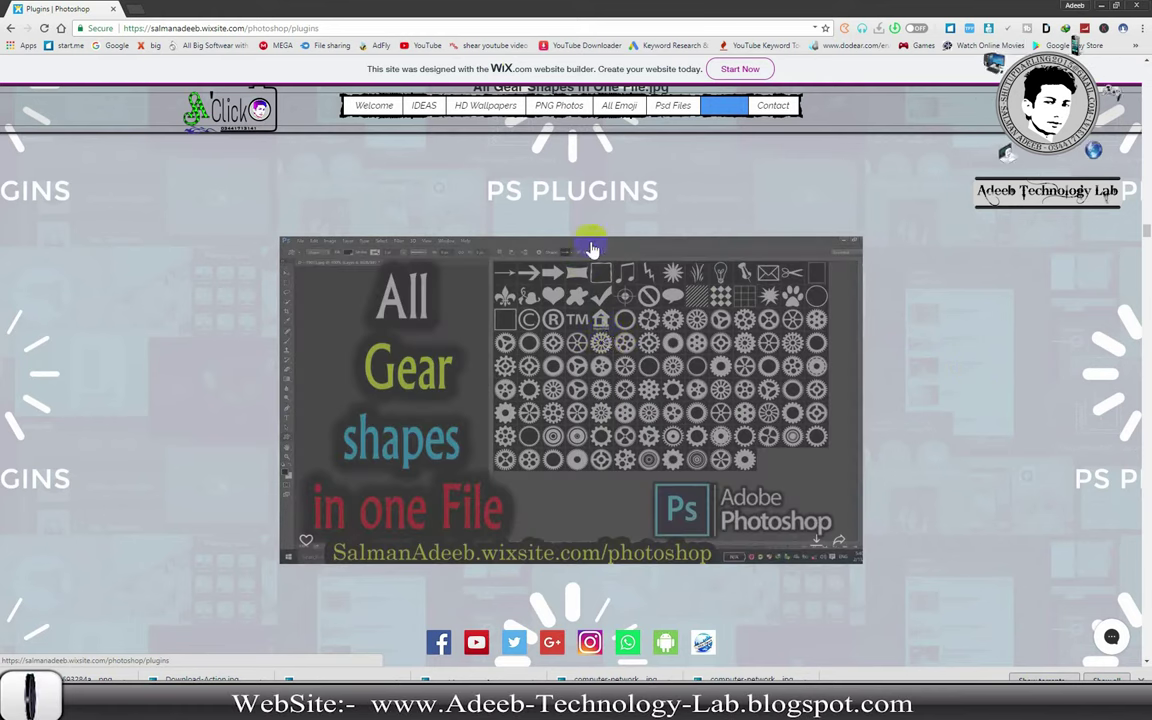
Open the All Gear Shapes in One File.jpg preview and check it full size
left_click(607, 340)
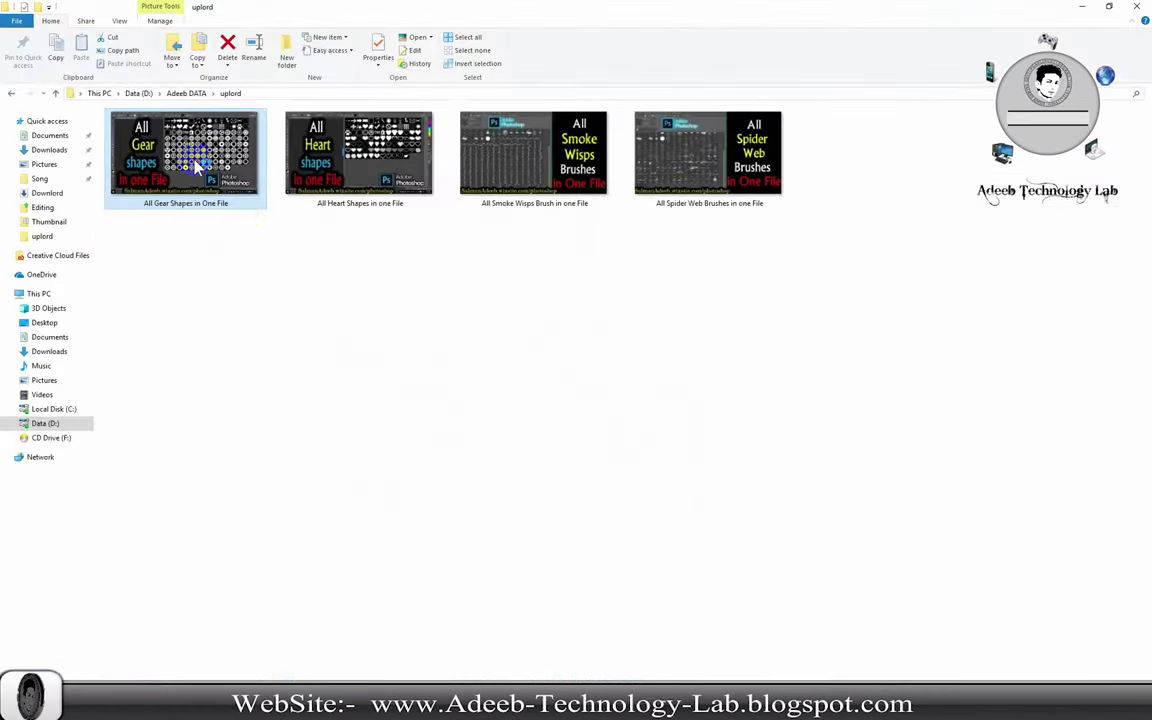
double_click(197, 168)
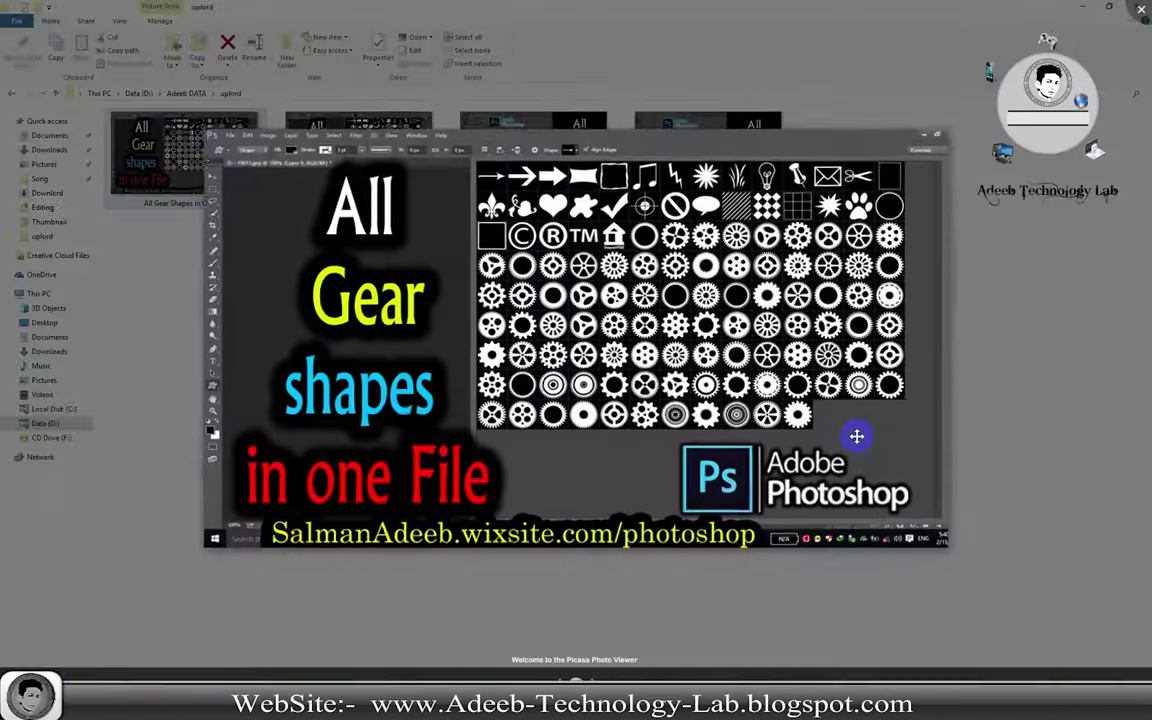
left_click(1140, 9)
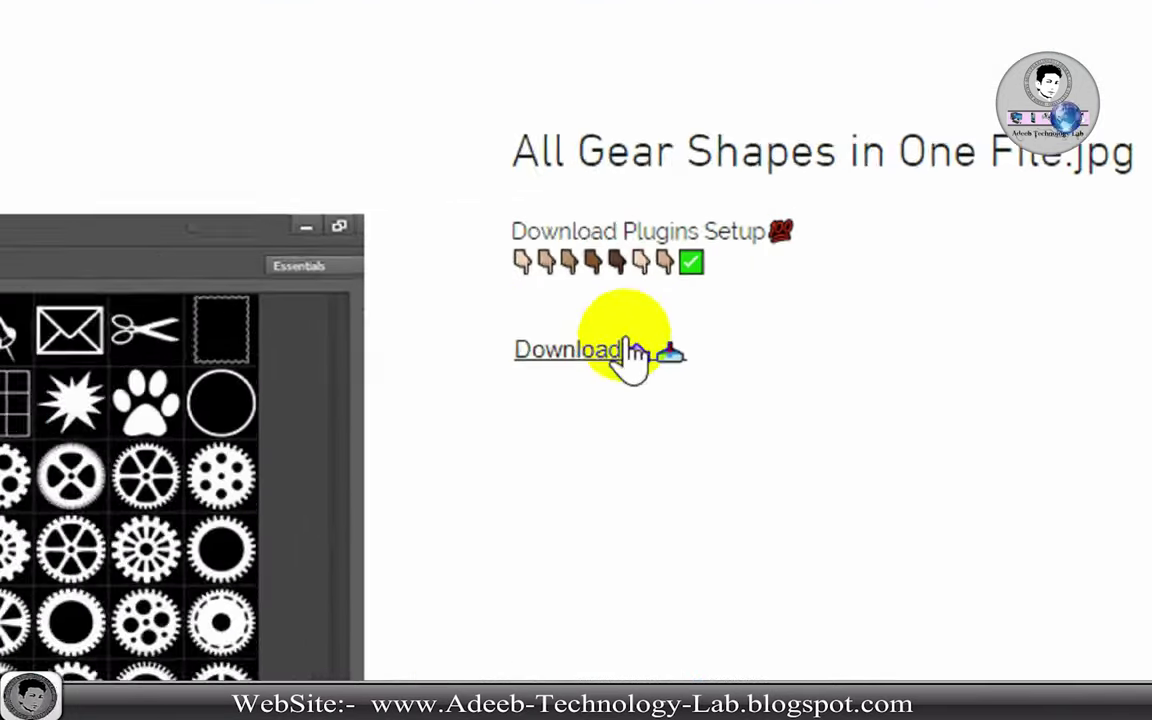
Follow the Download link through AdFly, skipping the ad and the allow prompt
left_click(297, 380)
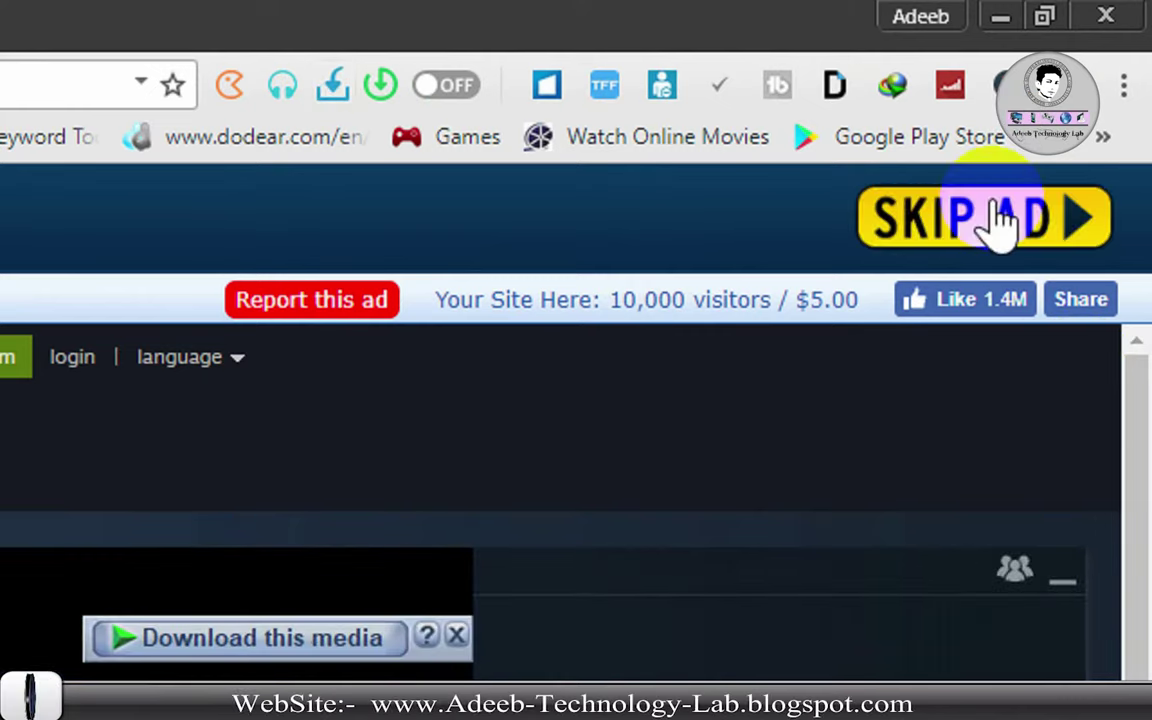
left_click(1000, 222)
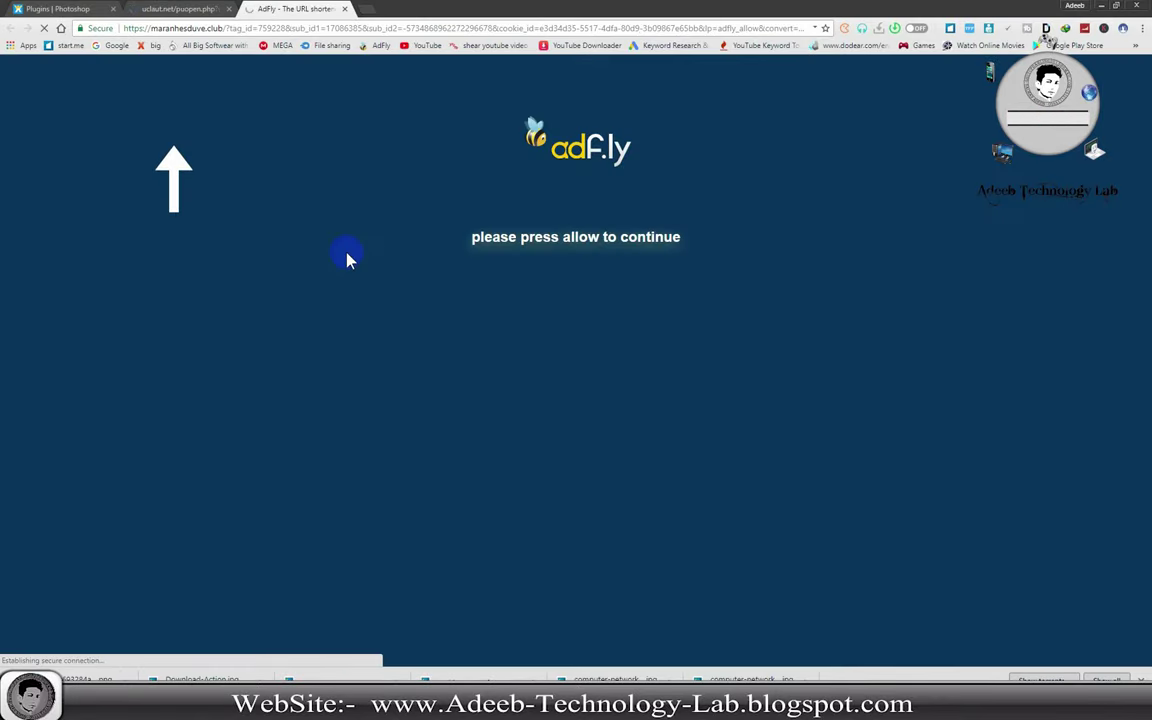
left_click(510, 296)
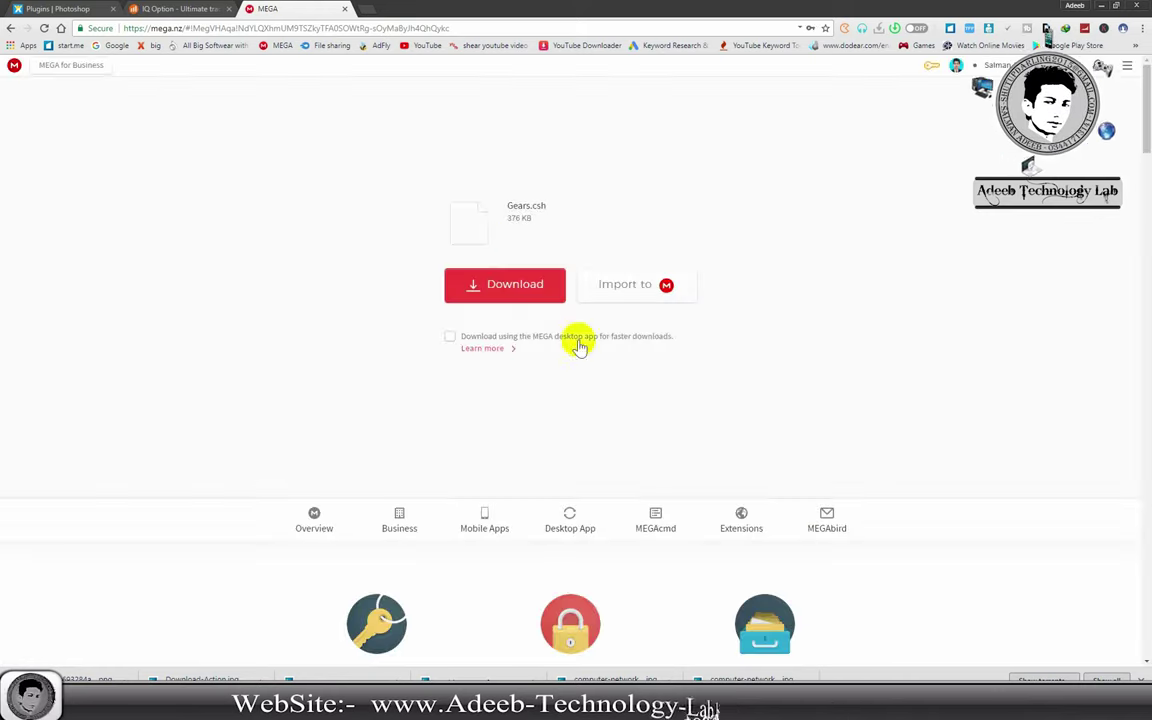
Download Gears.csh from the MEGA page and confirm Save in the save dialog
left_click(525, 204)
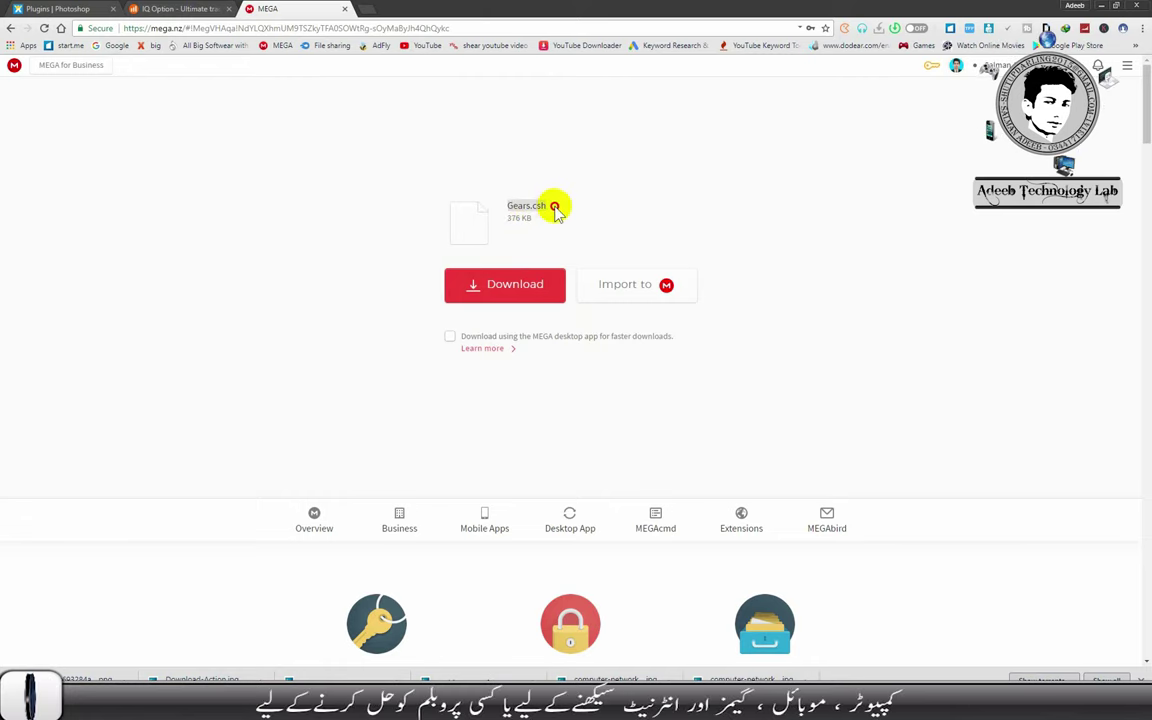
left_click(513, 291)
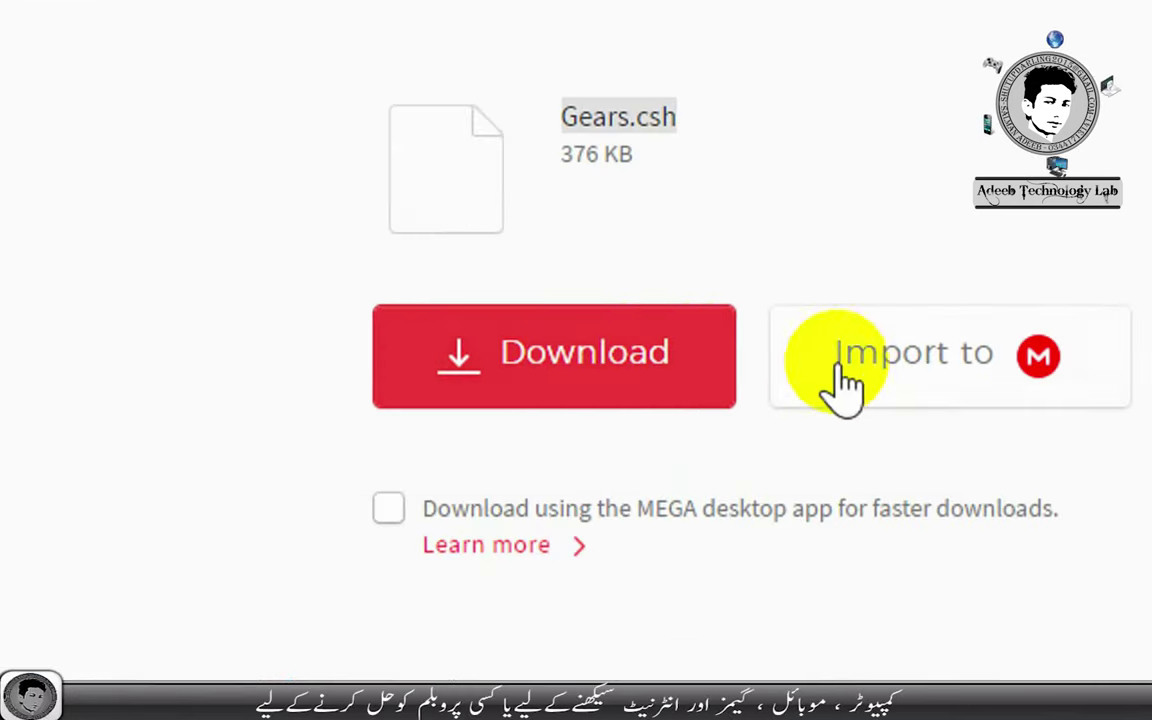
left_click(538, 292)
left_click(387, 345)
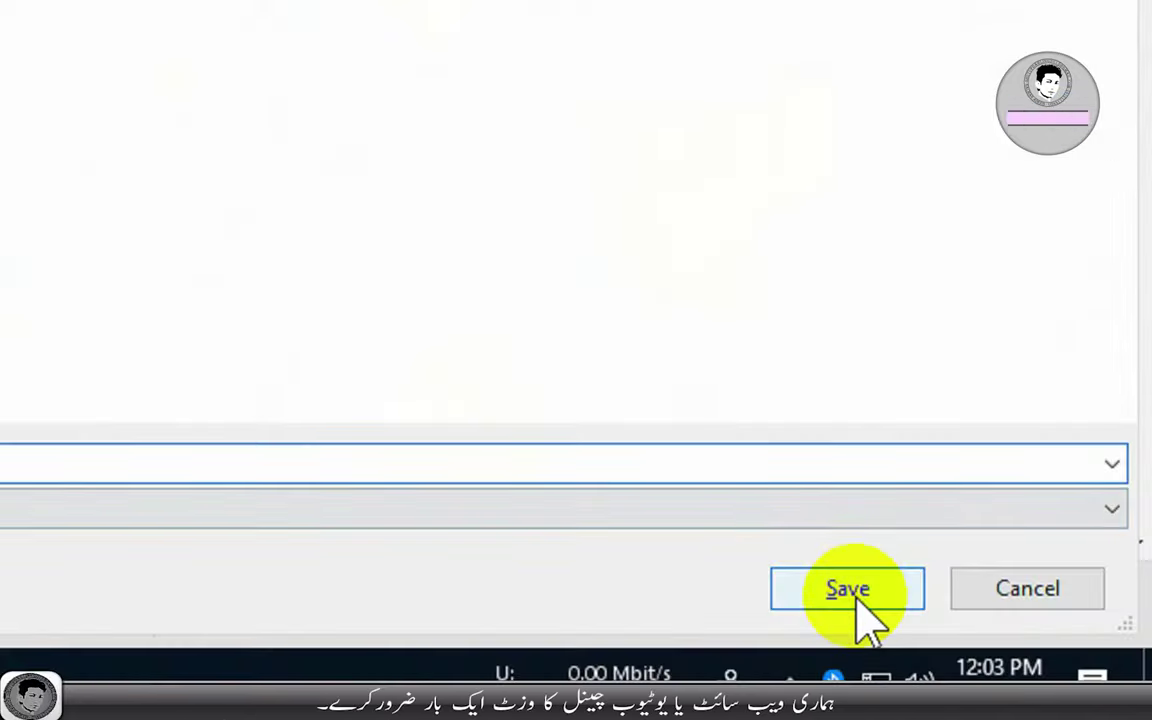
left_click(1050, 676)
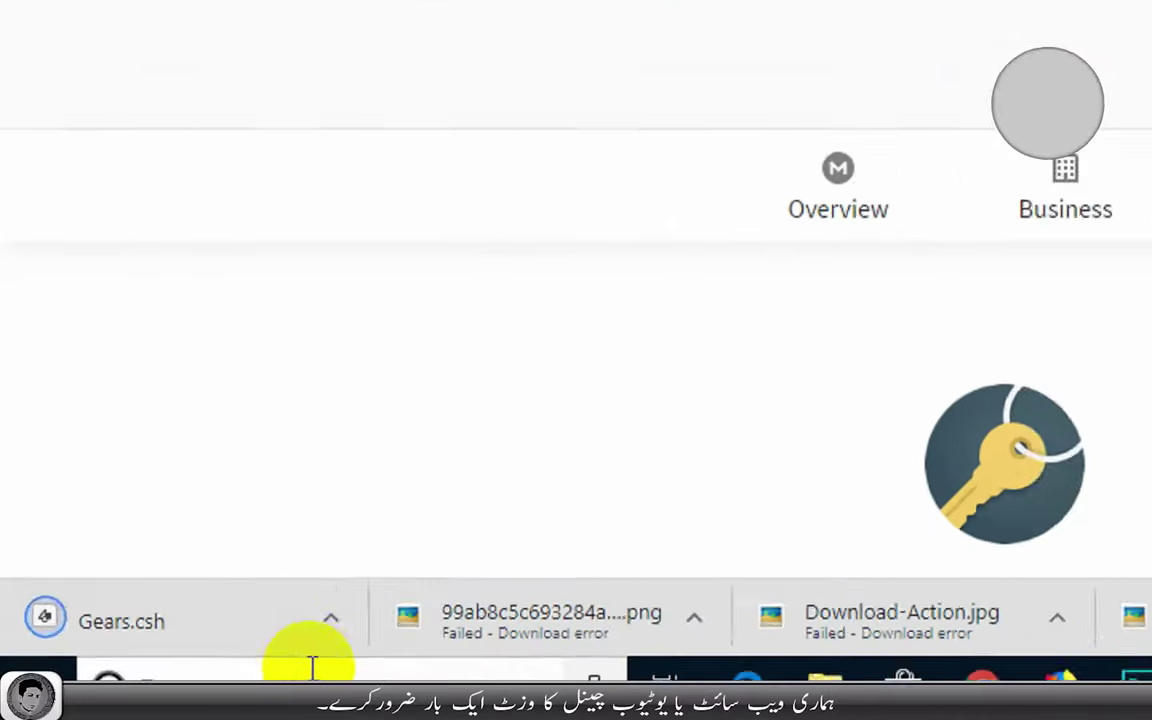
Show the downloaded Gears file in its folder and cut it
left_click(370, 606)
left_click(428, 486)
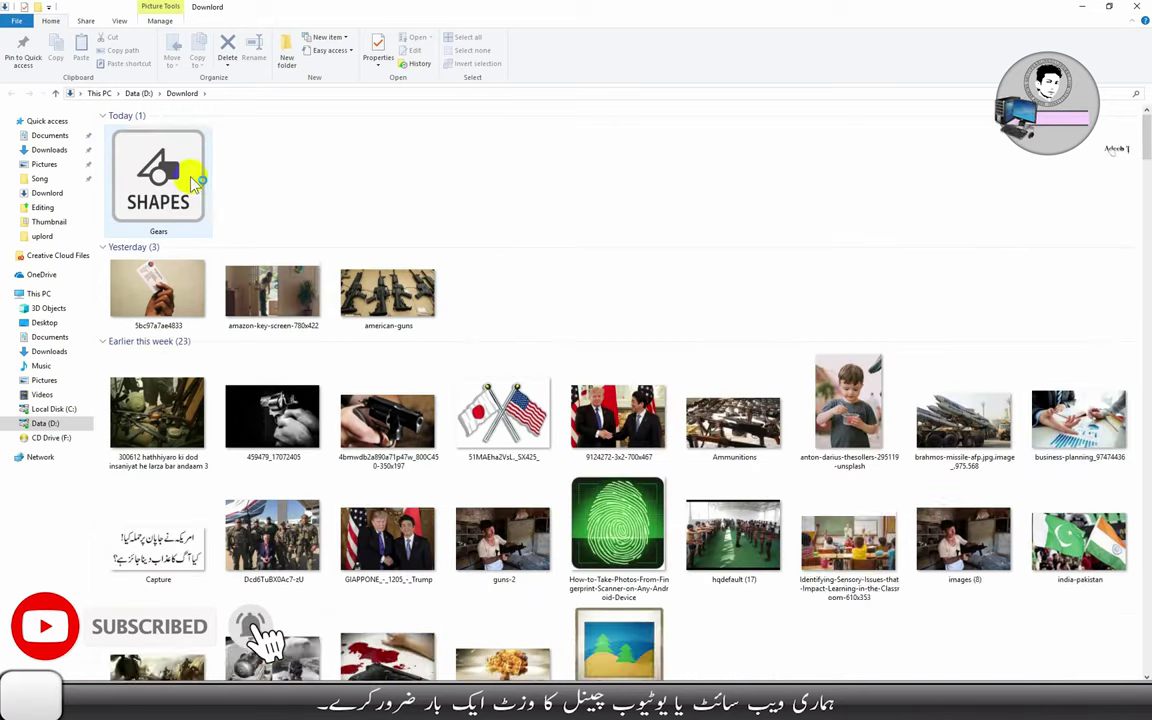
right_click(175, 172)
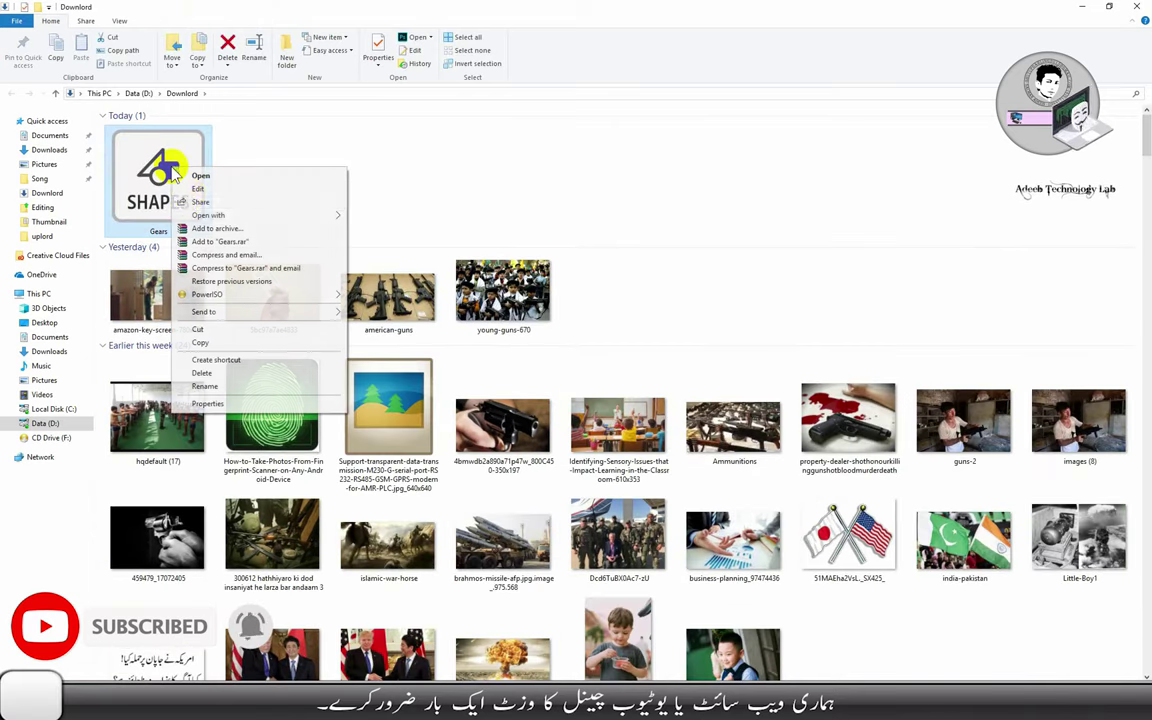
left_click(219, 329)
Delete the Steam Brush and sun files from Downloads and paste Gears there
left_click(50, 150)
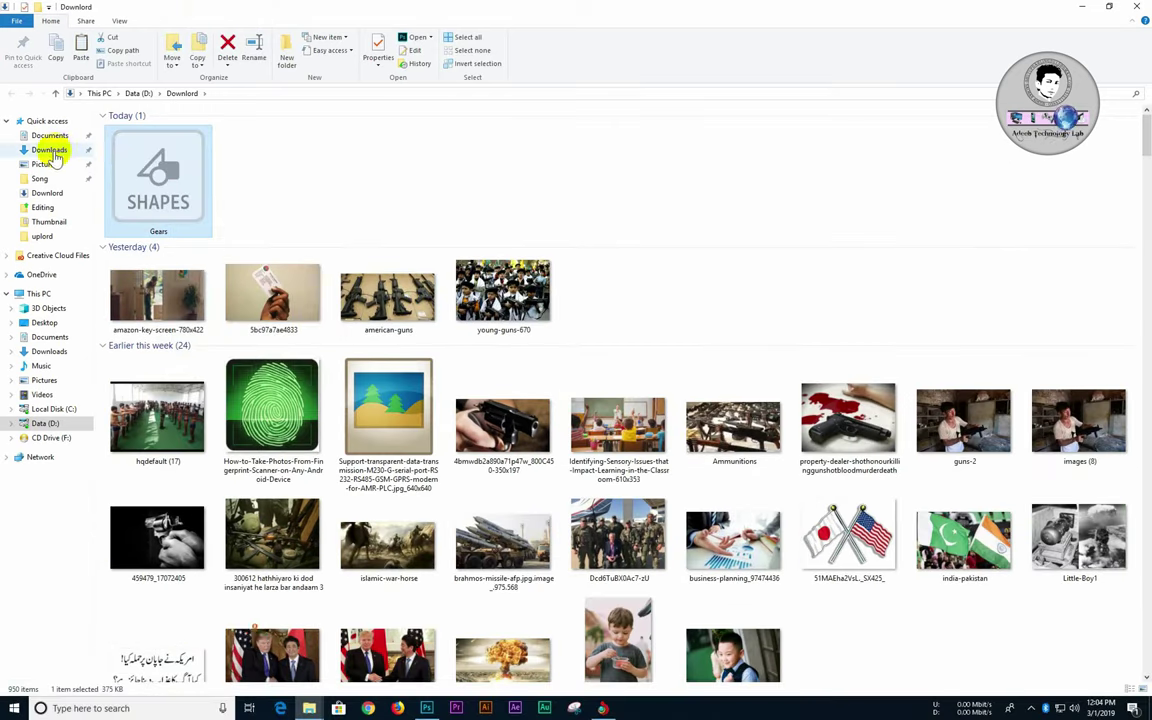
left_click_drag(977, 248, 885, 210)
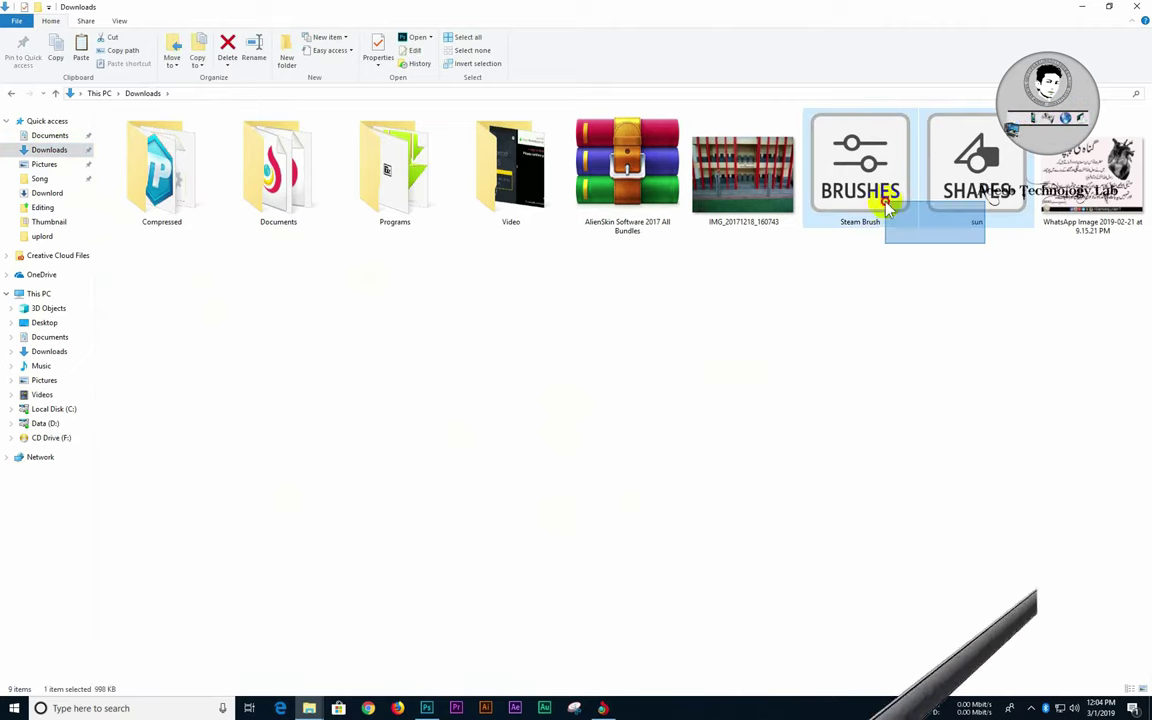
right_click(878, 195)
left_click(890, 356)
right_click(842, 323)
left_click(878, 423)
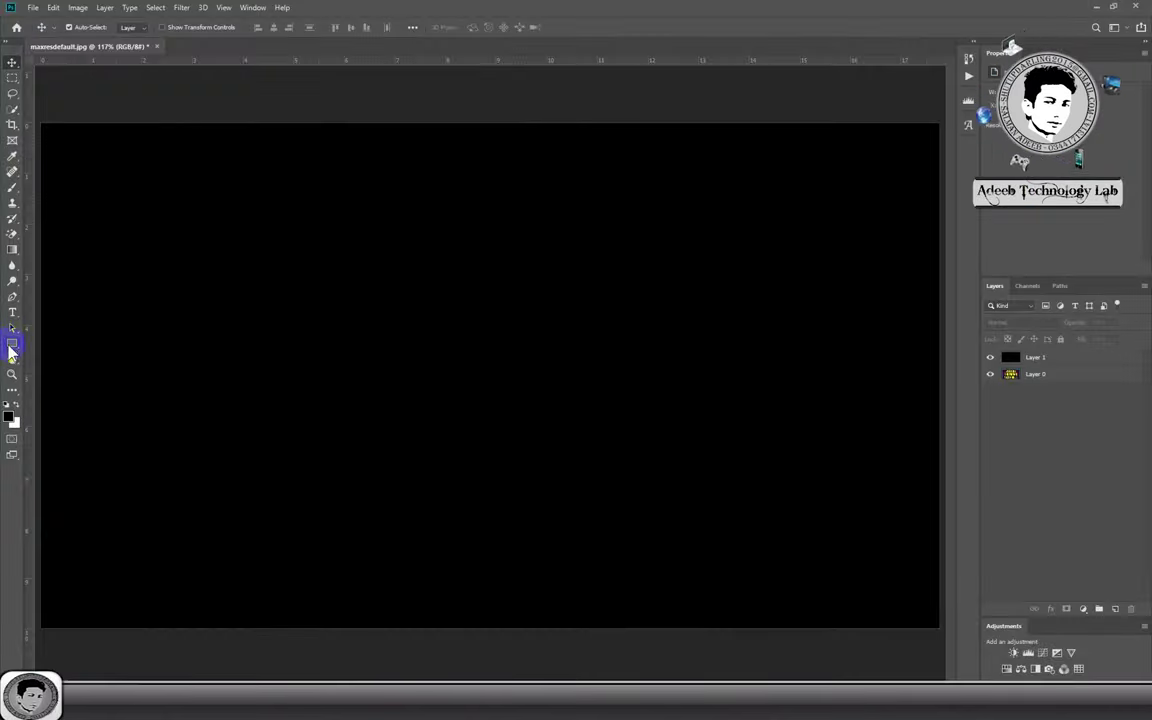
Switch to the Custom Shape Tool and open its shape library picker
right_click(11, 350)
left_click(57, 401)
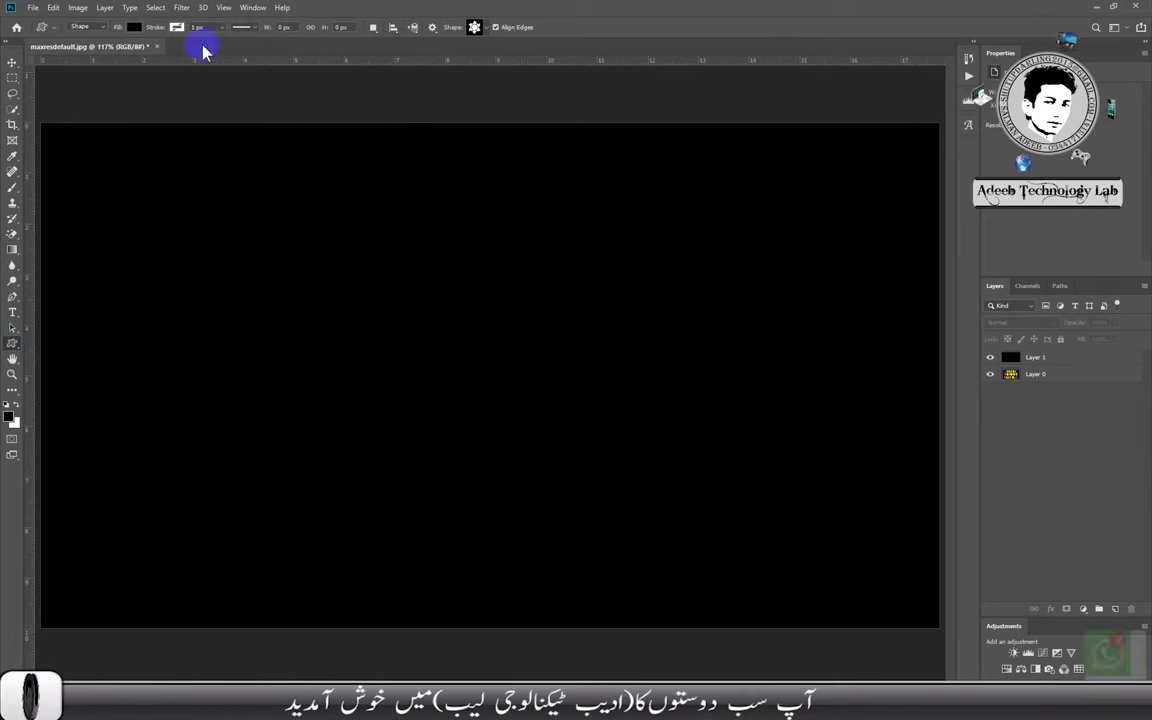
left_click(484, 28)
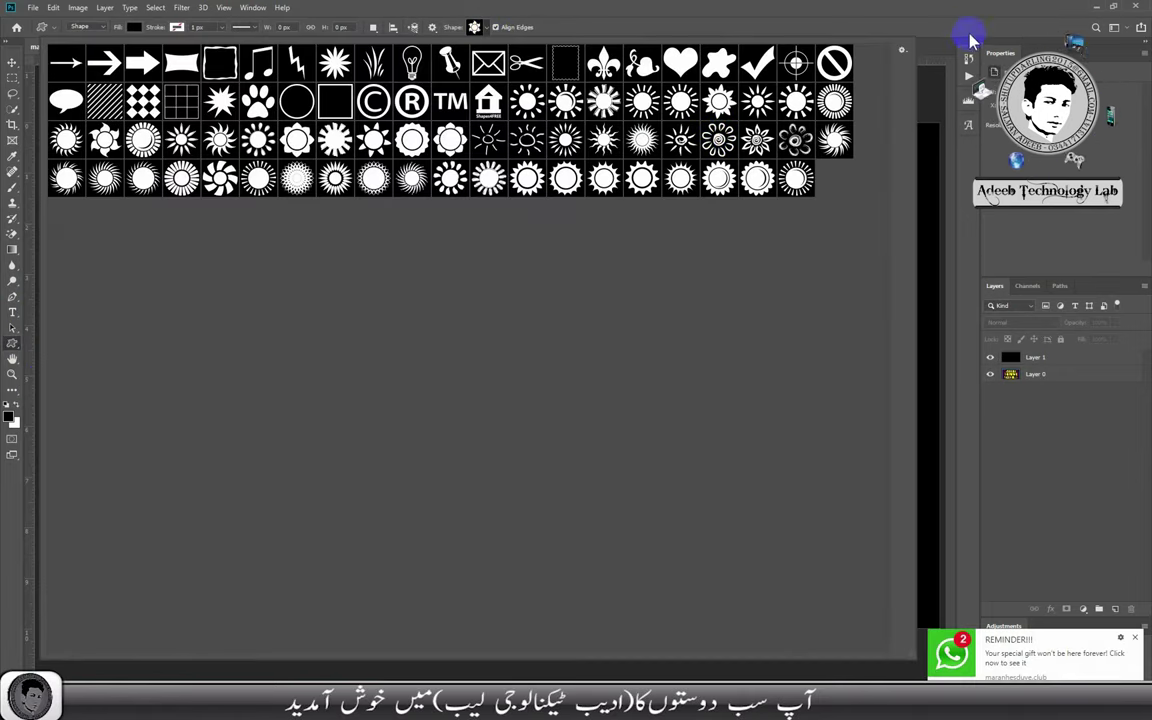
Reset the shape library to the default set and reopen its options menu
left_click(903, 52)
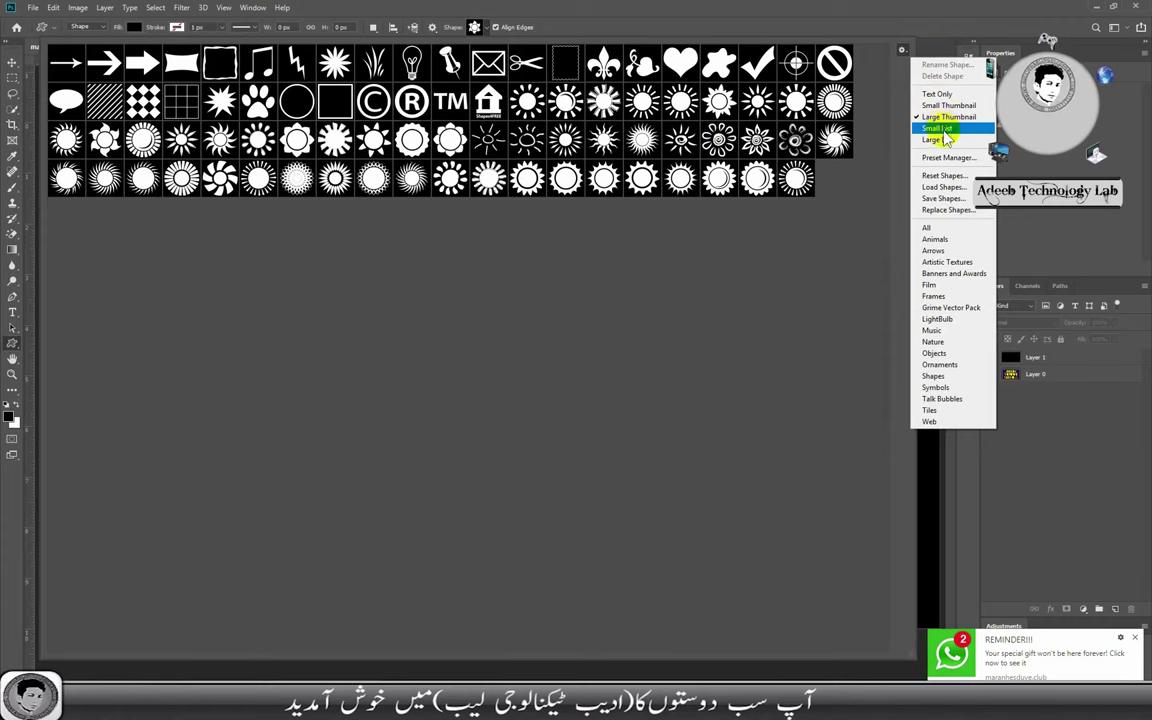
left_click(942, 176)
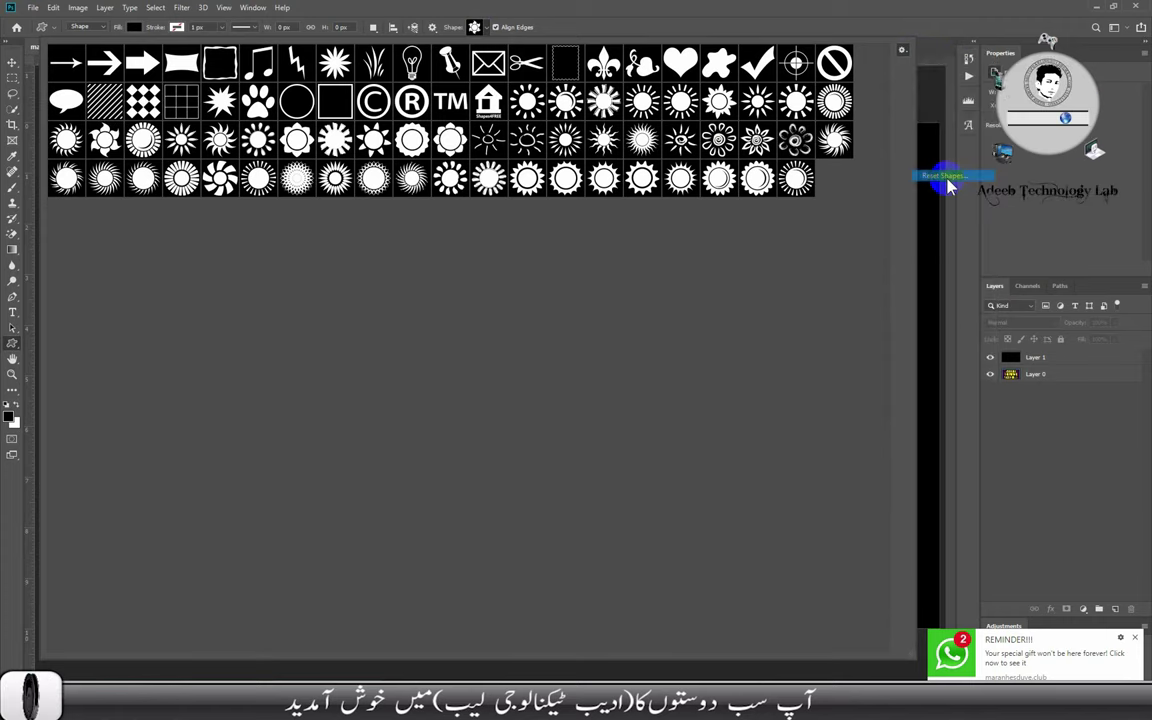
left_click(521, 261)
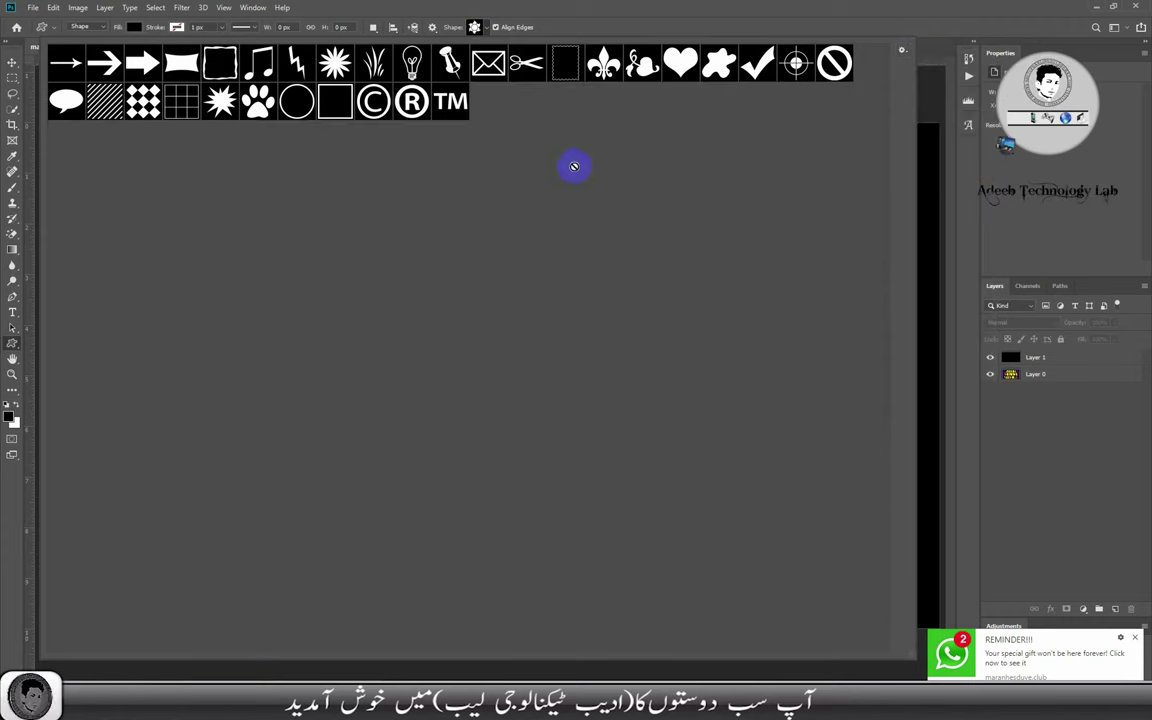
left_click(901, 52)
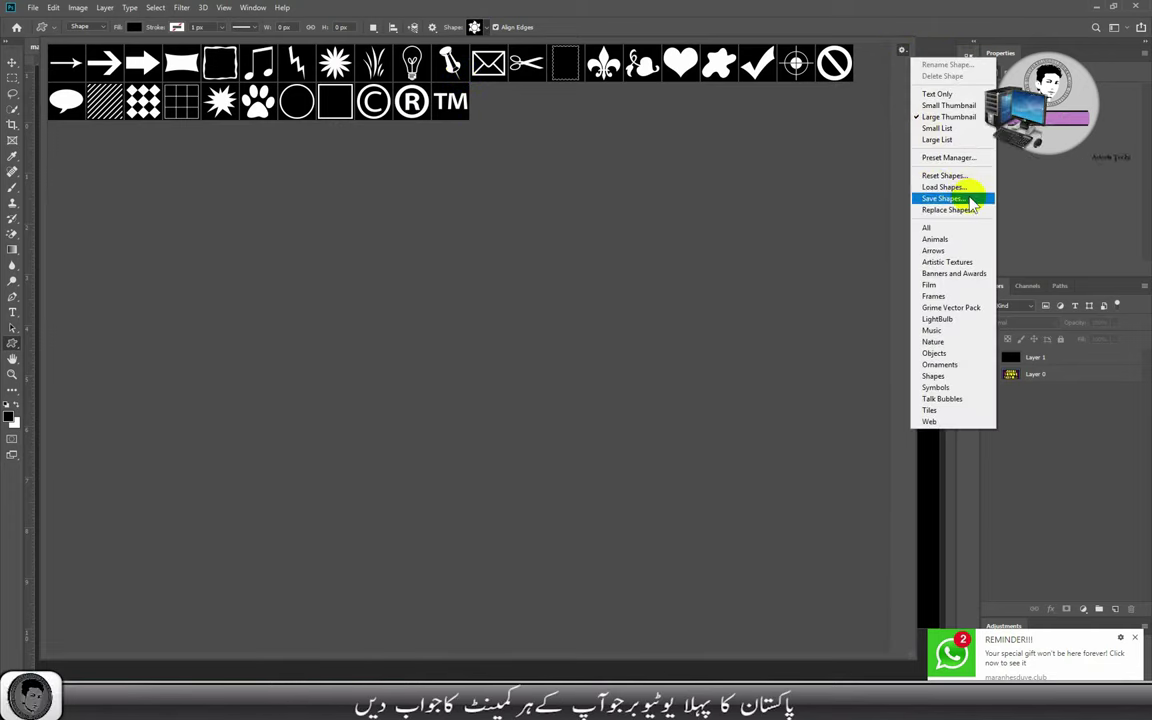
Load the Gears.csh shape set from Downloads into the custom shape library
left_click(967, 190)
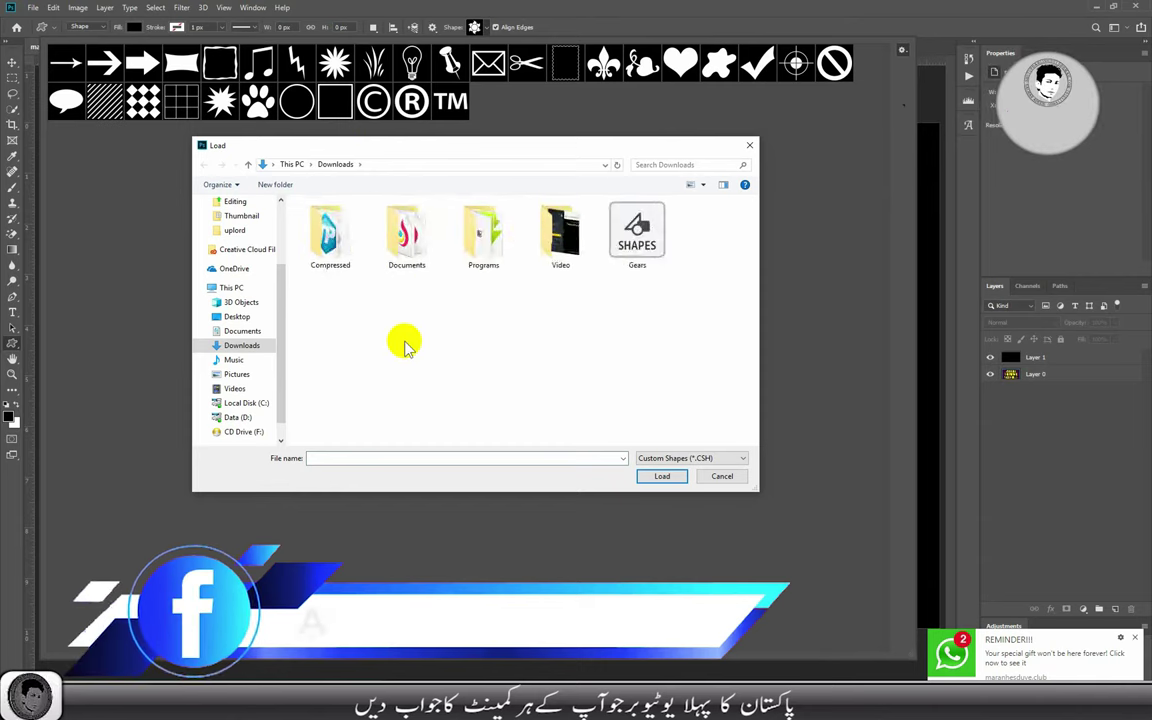
scroll(405, 347, "up", 3)
scroll(420, 332, "down", 3)
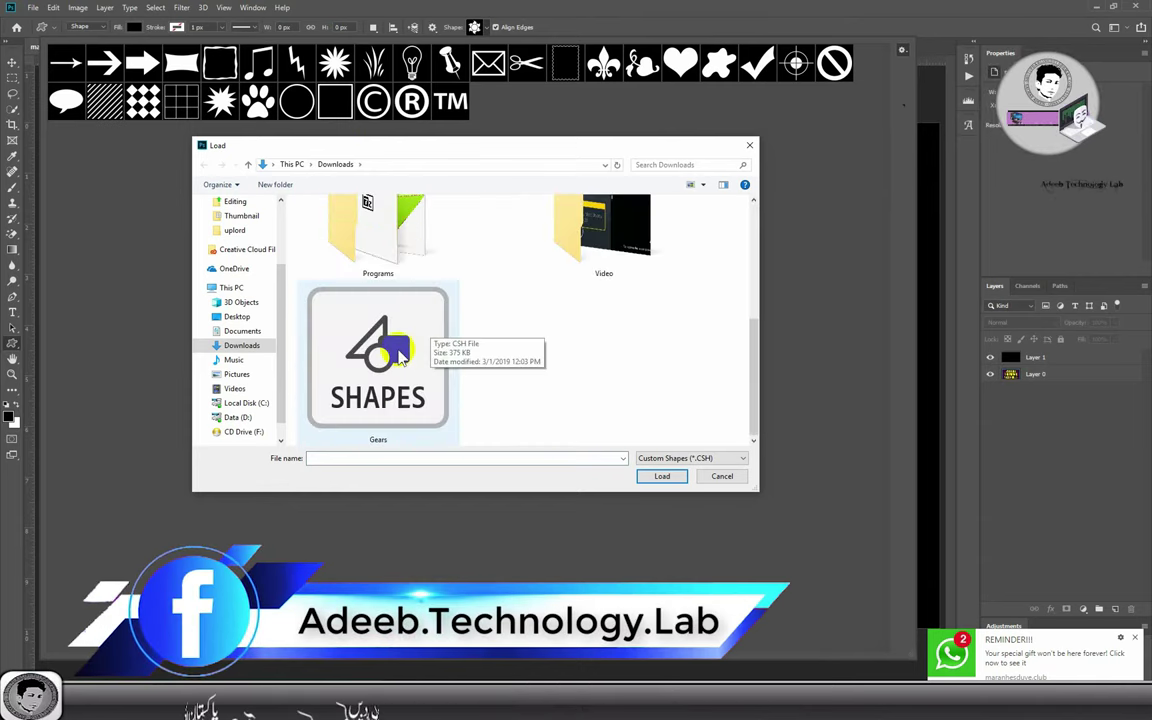
left_click(425, 338)
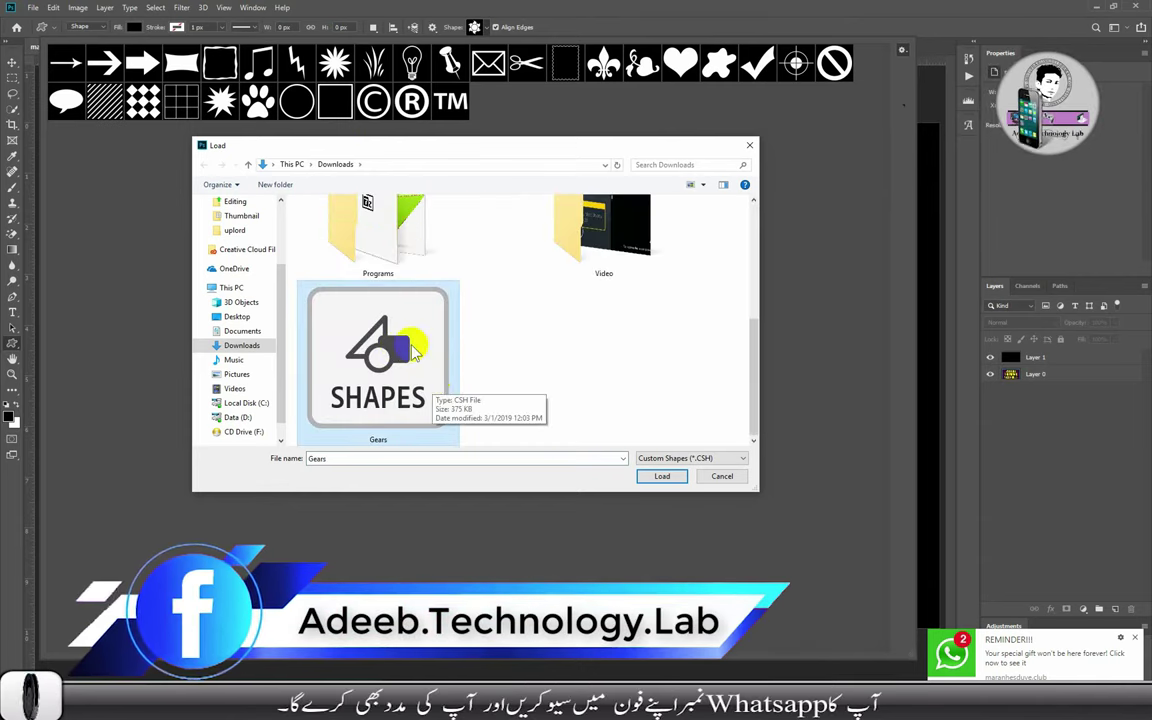
left_click(655, 477)
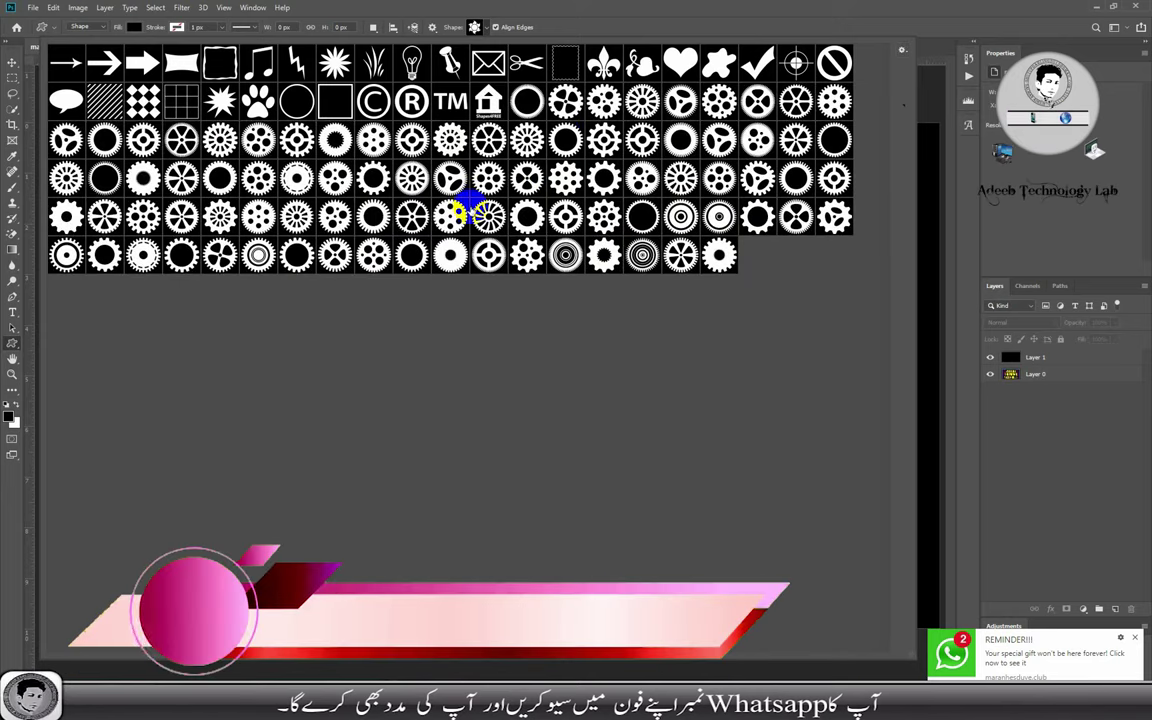
Draw a white-filled gear left of centre, replacing the black one, then choose another gear design
double_click(681, 178)
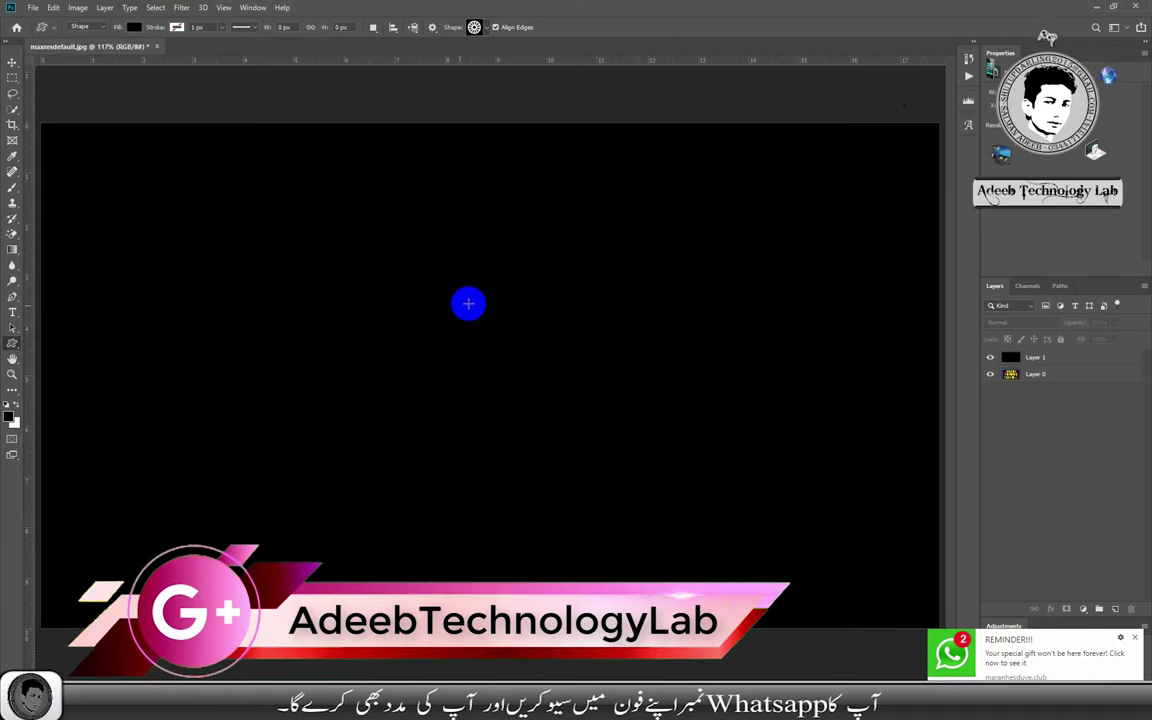
left_click_drag(289, 268, 418, 370)
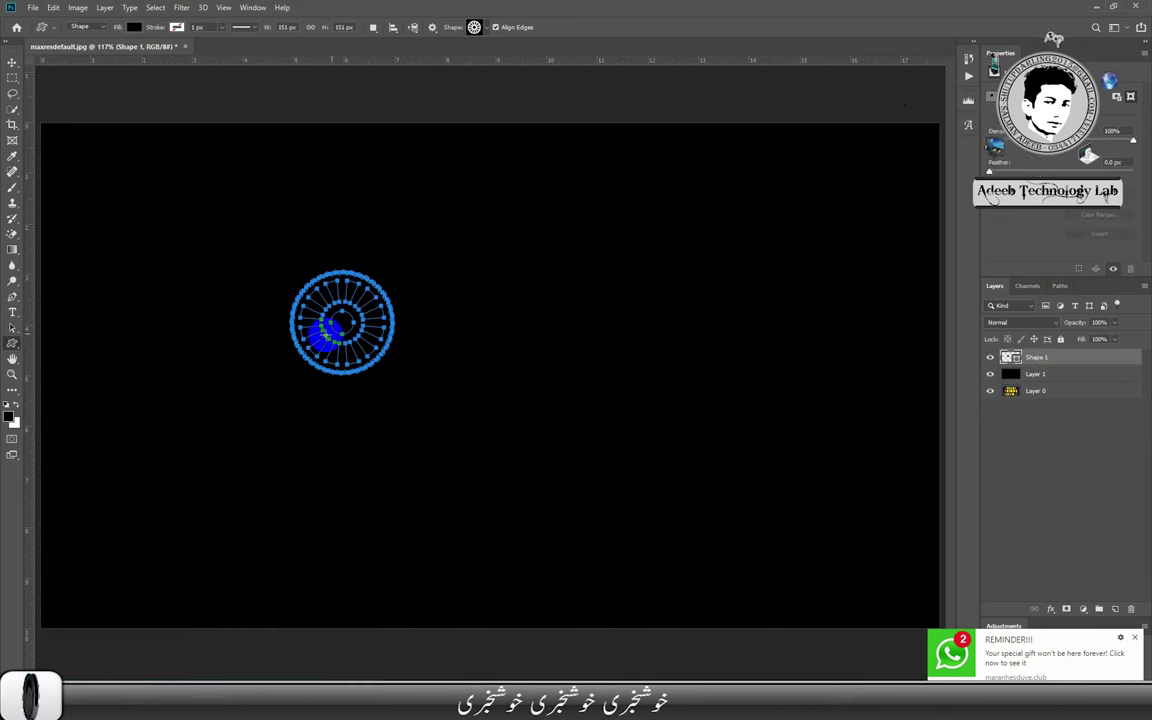
key("ctrl+z")
left_click(18, 410)
mouse_move(270, 267)
left_mouse_down()
mouse_move(419, 378)
mouse_move(415, 357)
left_mouse_up()
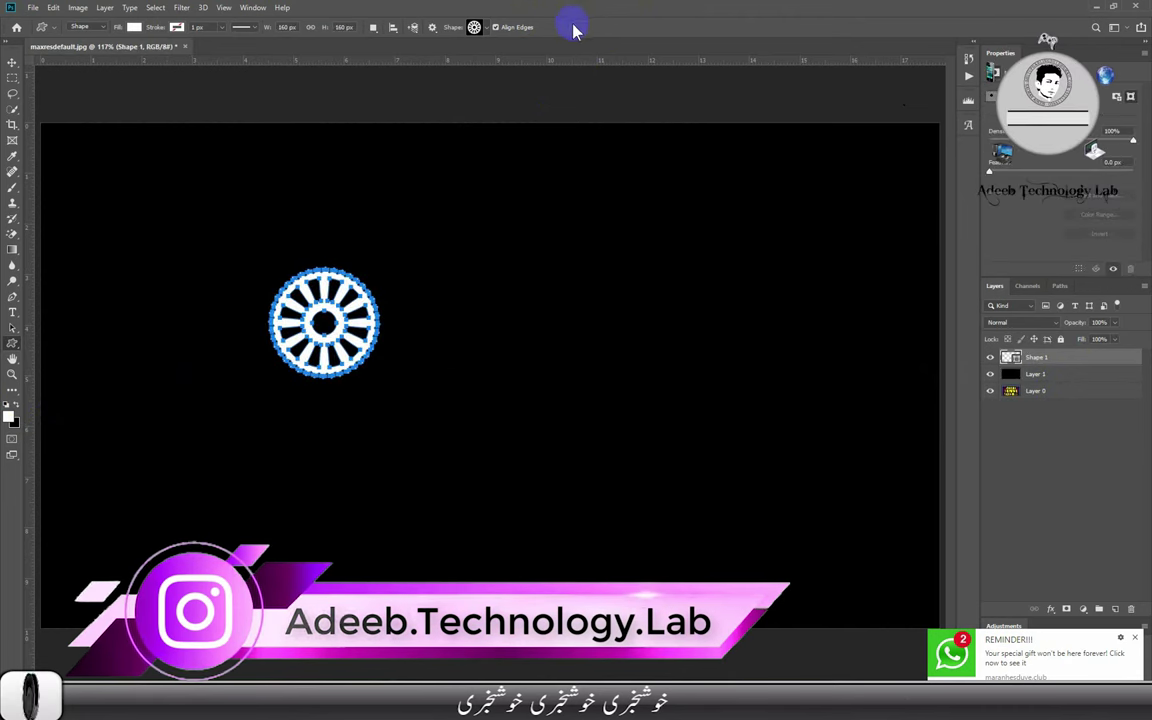
left_click(476, 28)
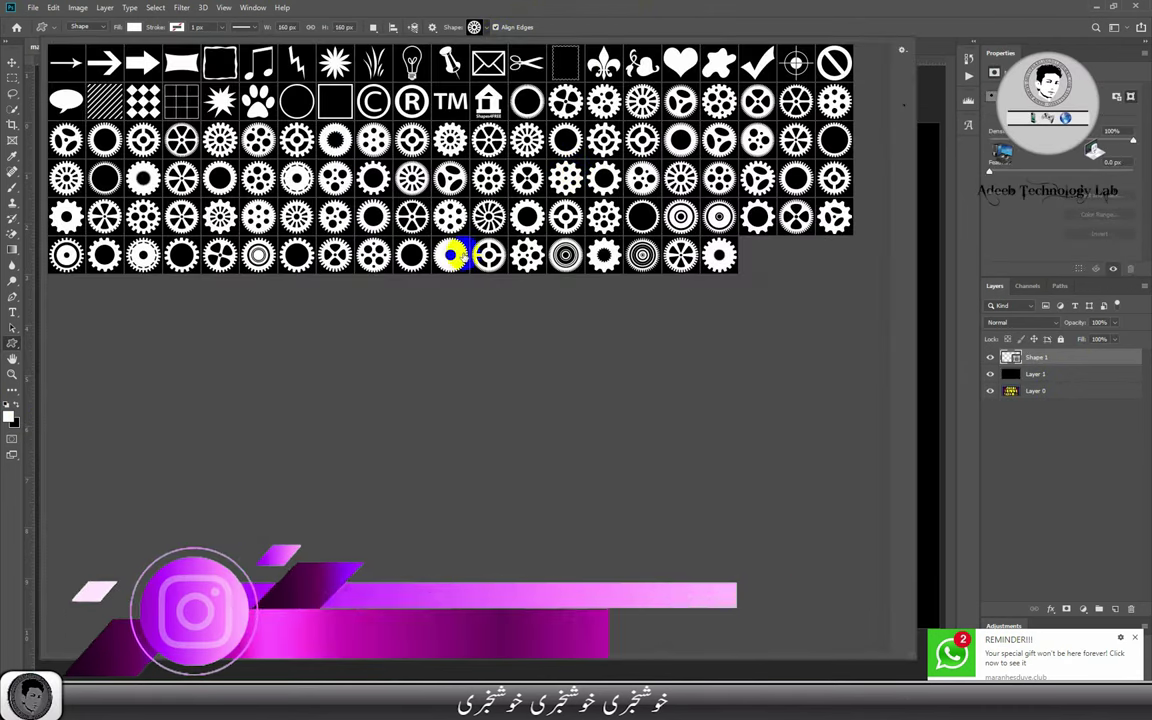
double_click(541, 262)
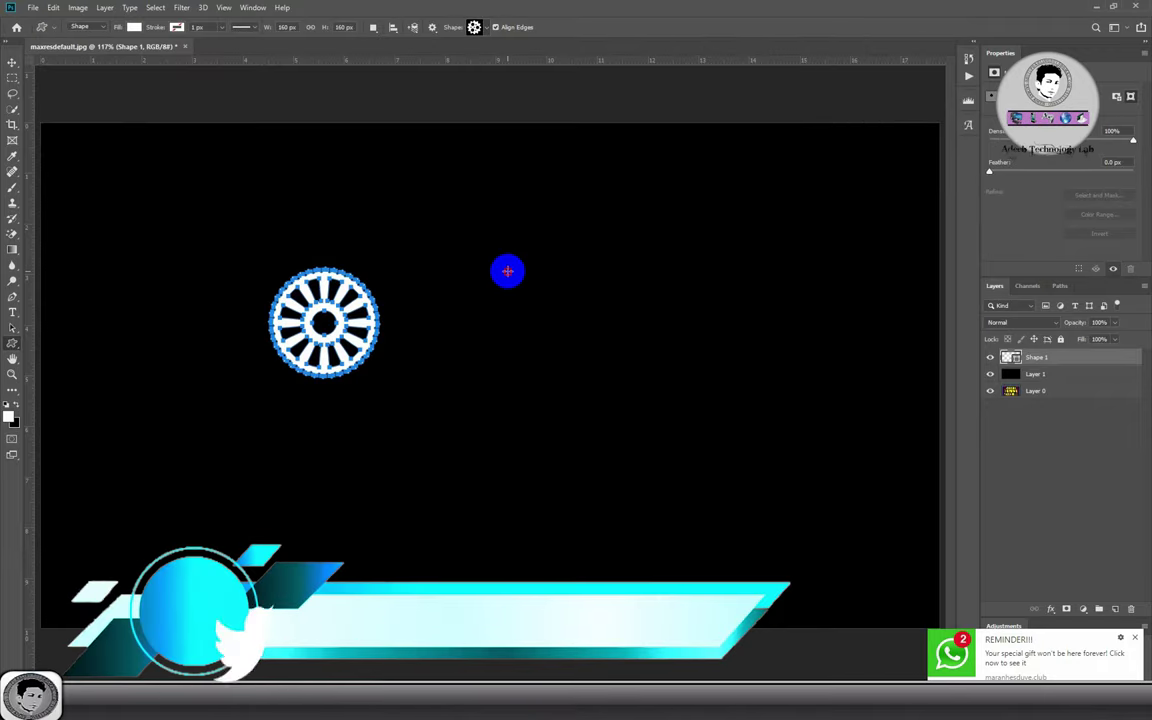
Draw three more gears: one right of the first, a small one below, one on the right
left_click_drag(507, 271, 594, 357)
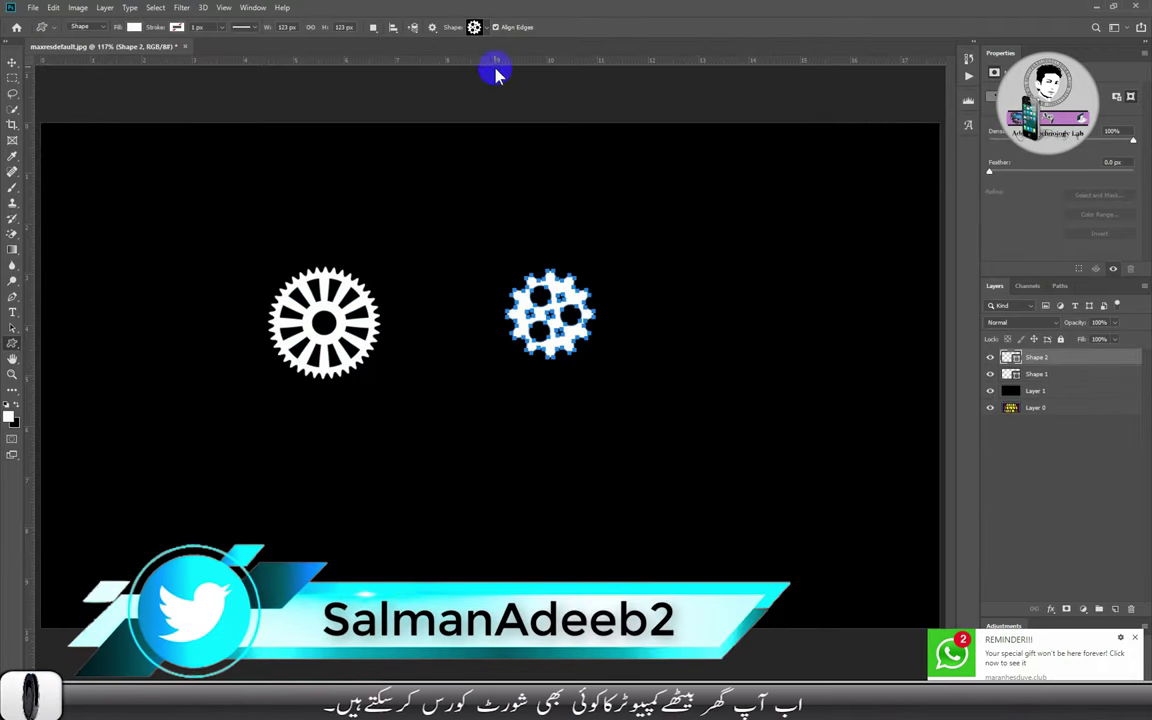
left_click(476, 28)
double_click(720, 257)
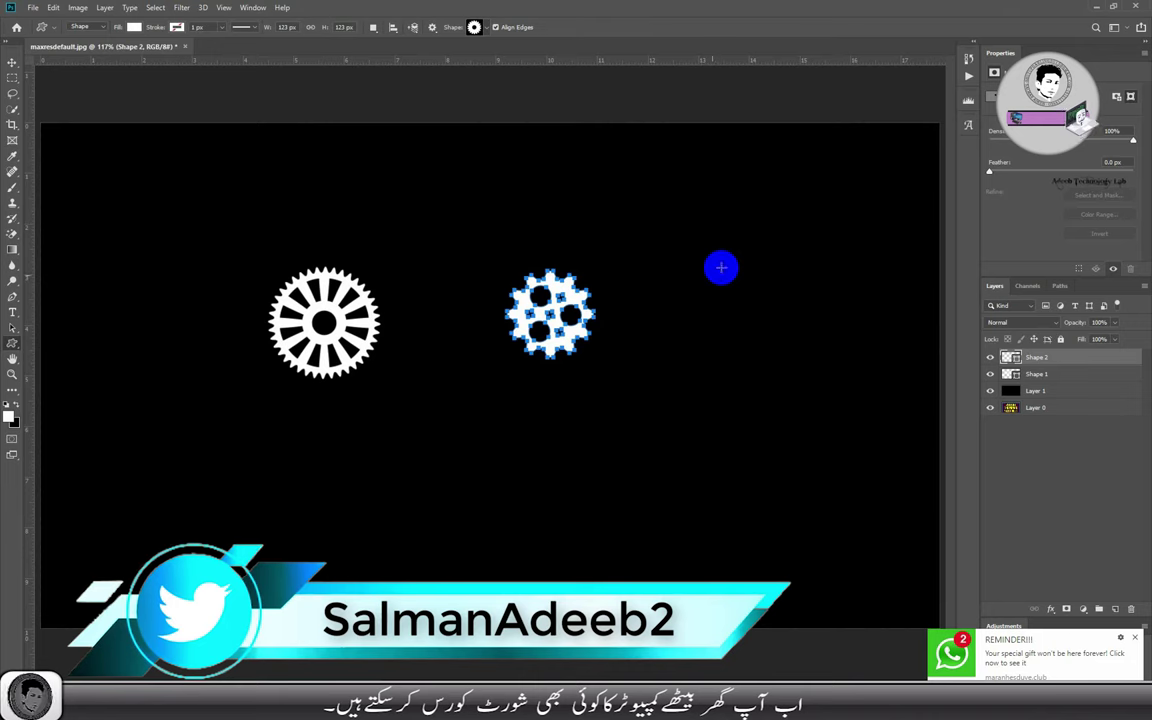
left_click_drag(430, 452, 457, 501)
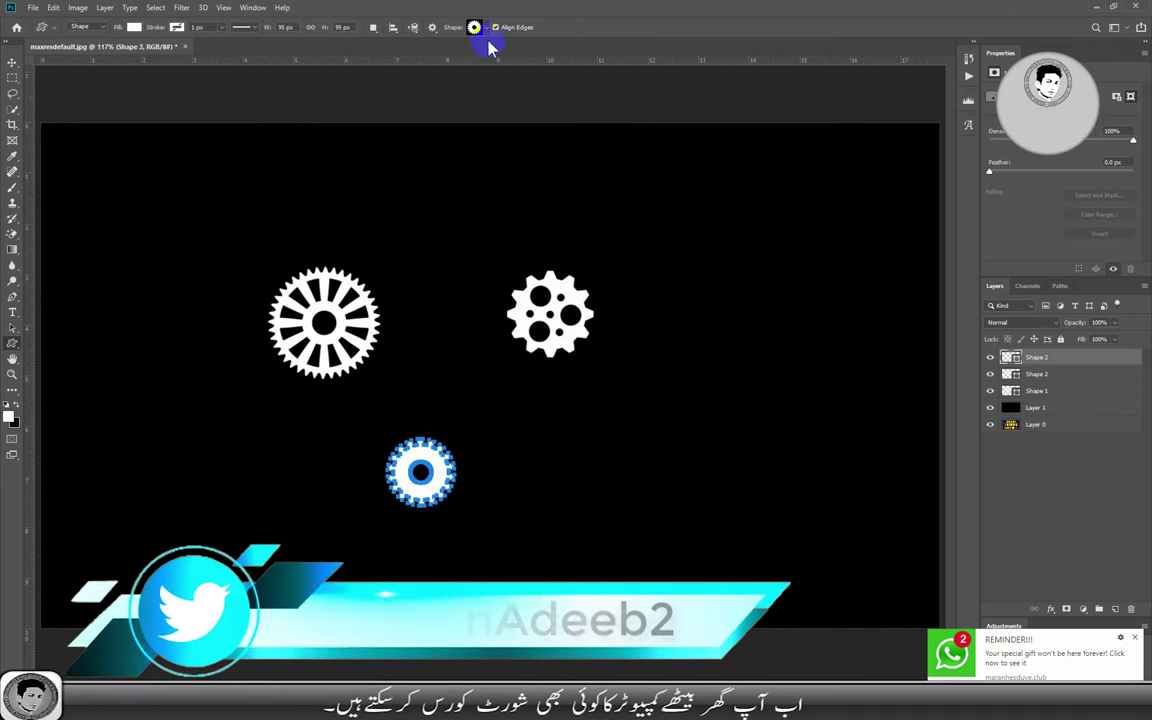
left_click(476, 28)
double_click(796, 216)
left_click_drag(854, 207, 680, 383)
Add a large gear at the top-left and another gear at the lower-left of the canvas
left_click(475, 28)
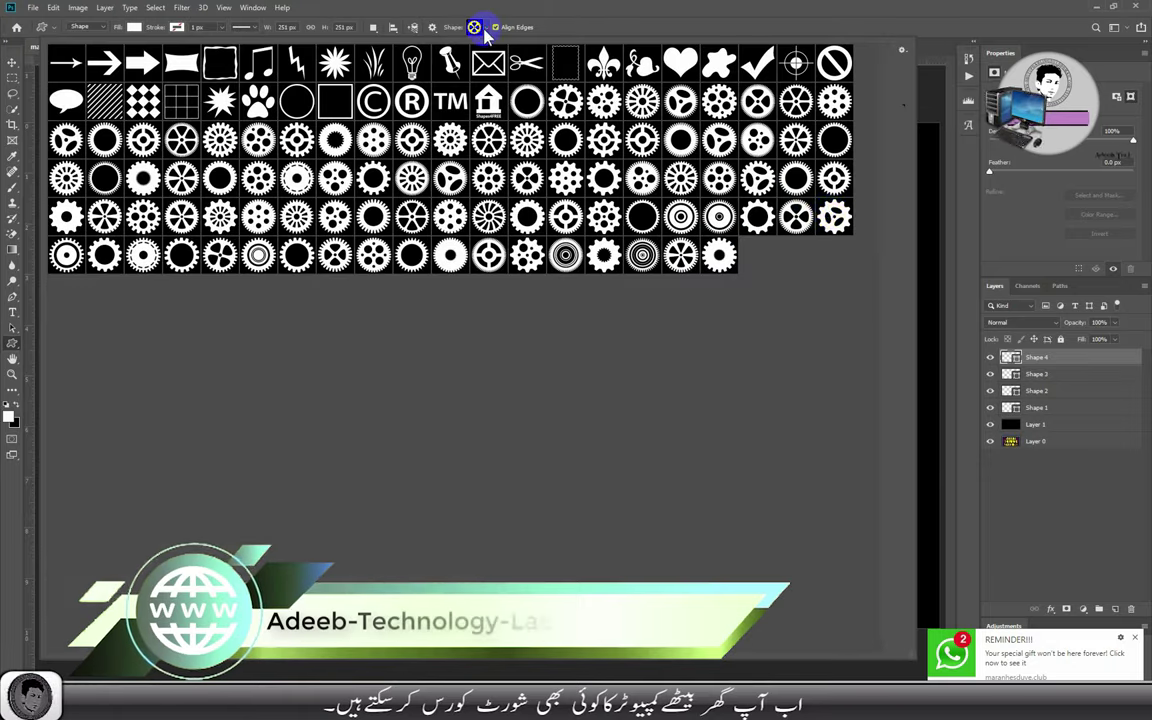
double_click(836, 218)
left_click_drag(112, 165, 262, 318)
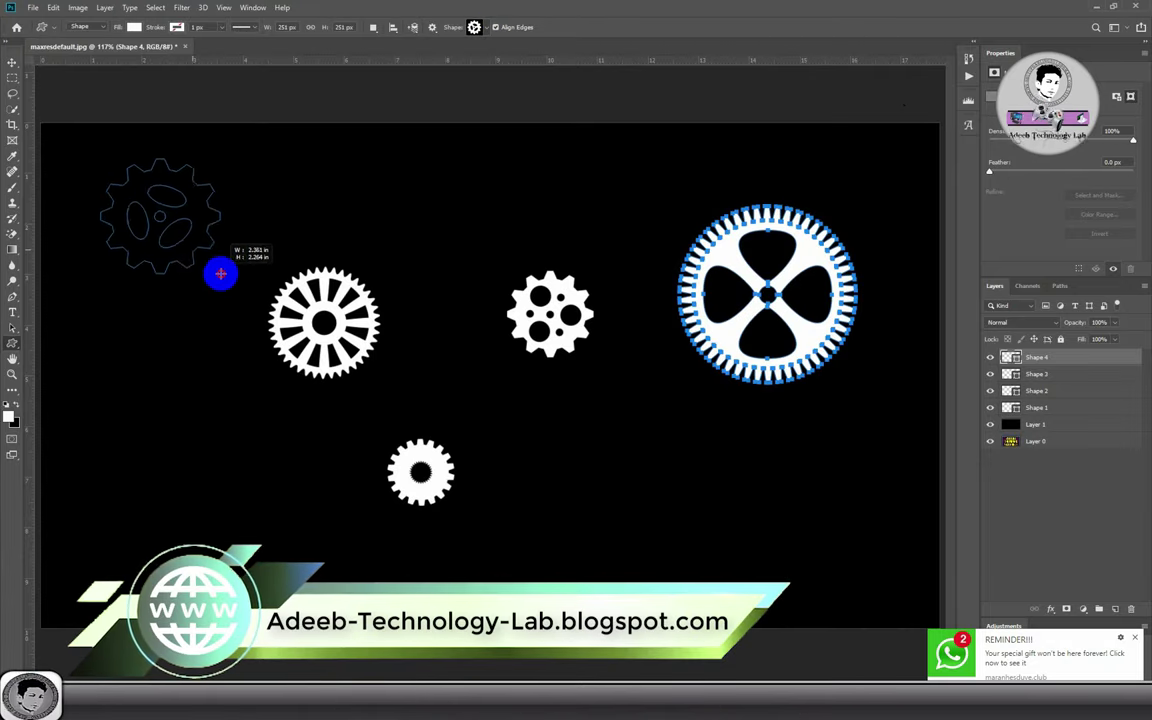
left_click(476, 28)
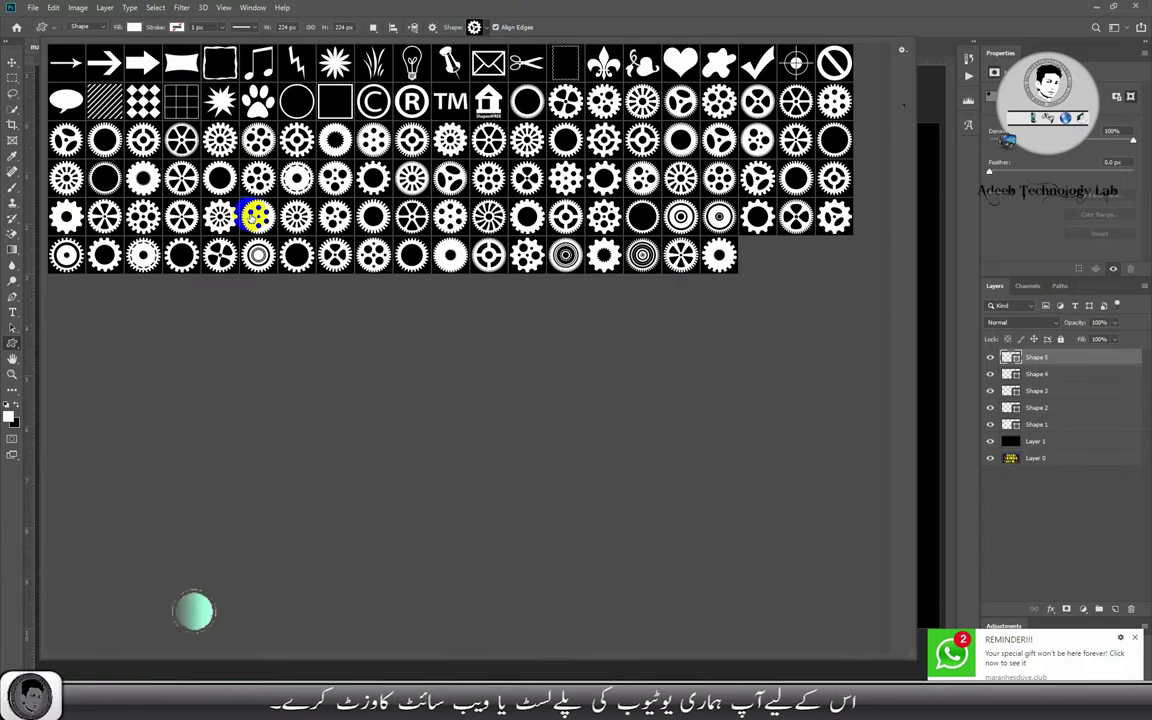
double_click(143, 218)
left_click_drag(118, 409, 295, 563)
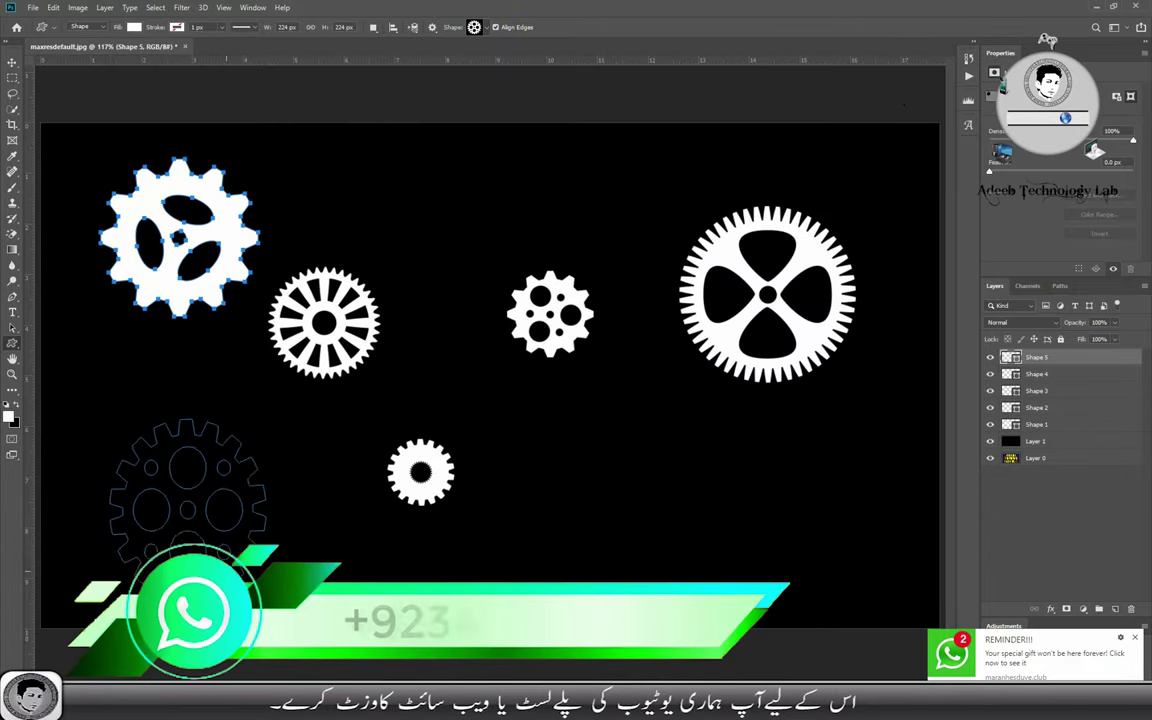
Switch to the Move tool and back to Custom Shape, then close the shape library unchanged
key("v")
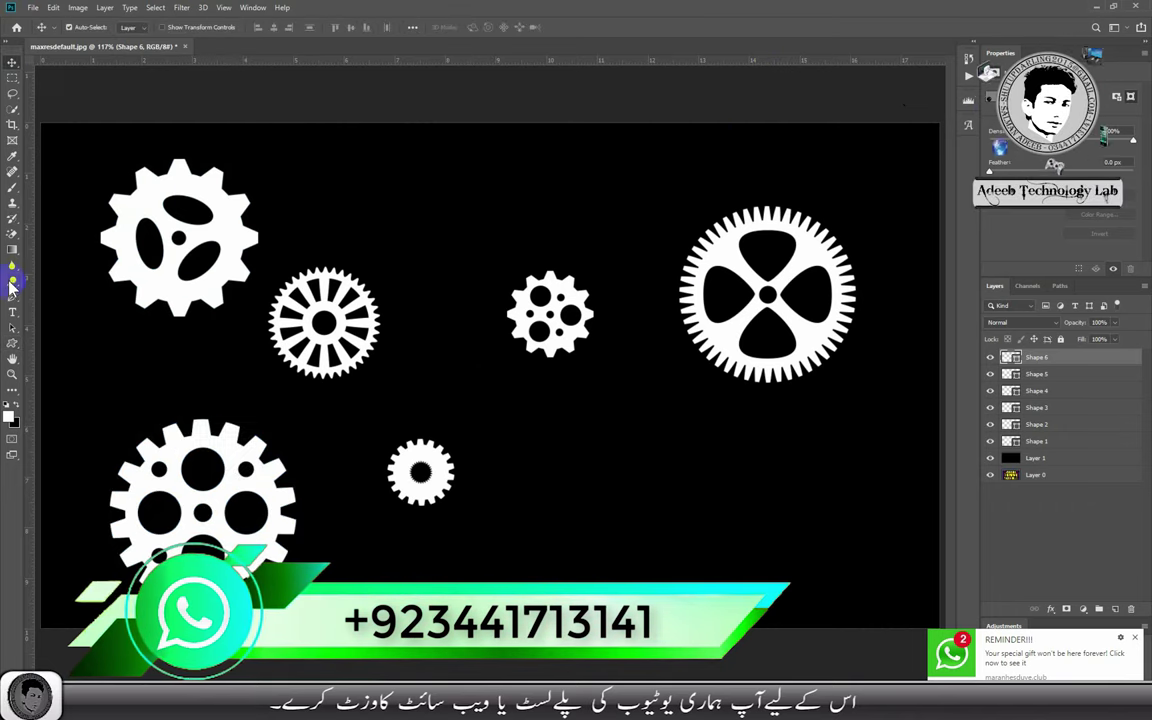
left_click(12, 329)
left_click(474, 27)
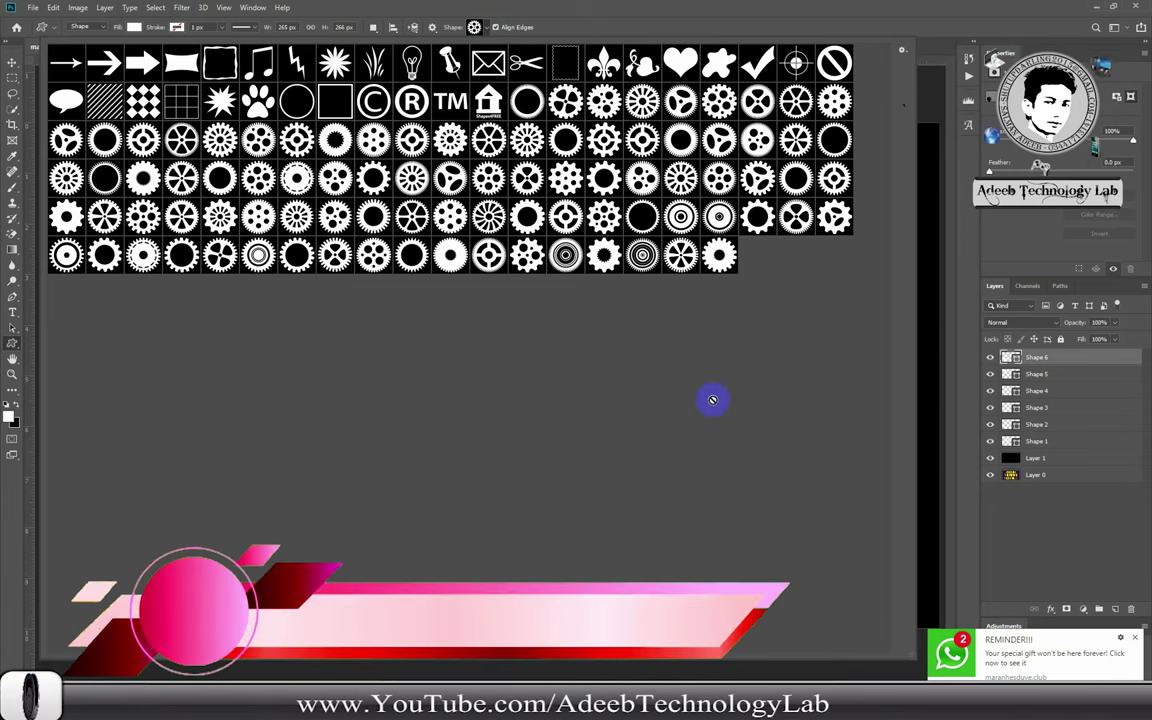
left_click(727, 8)
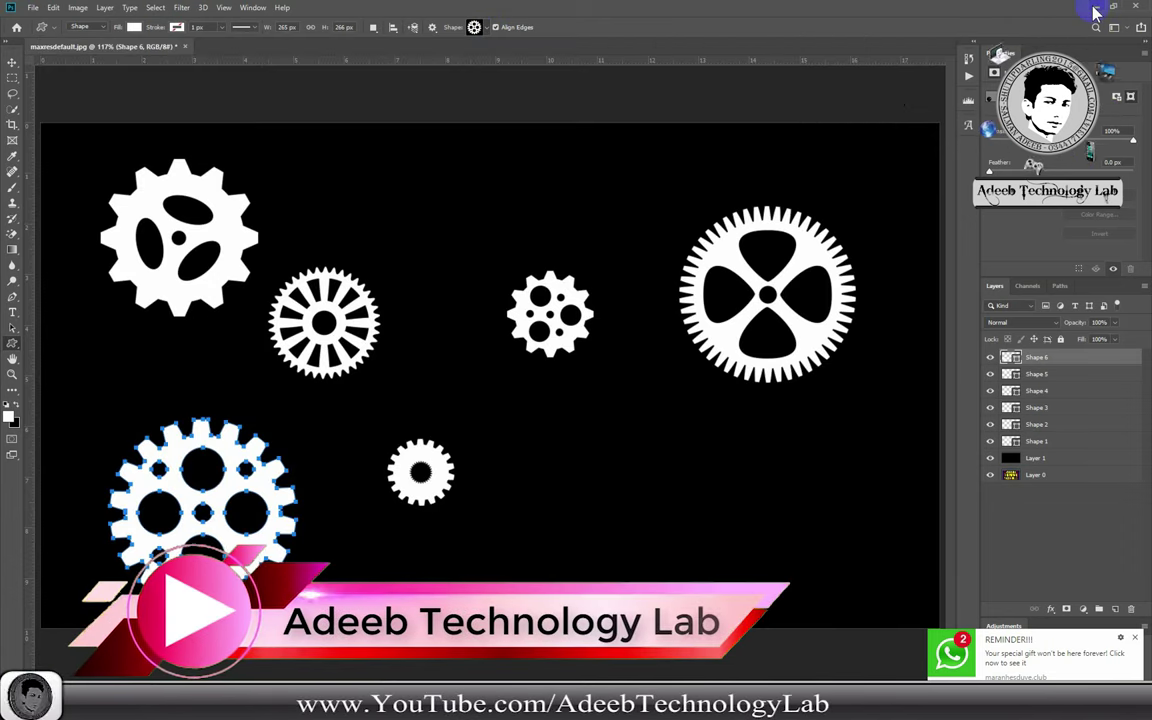
Minimize Photoshop, the browser and File Explorer windows
left_click(1095, 8)
left_click(1092, 8)
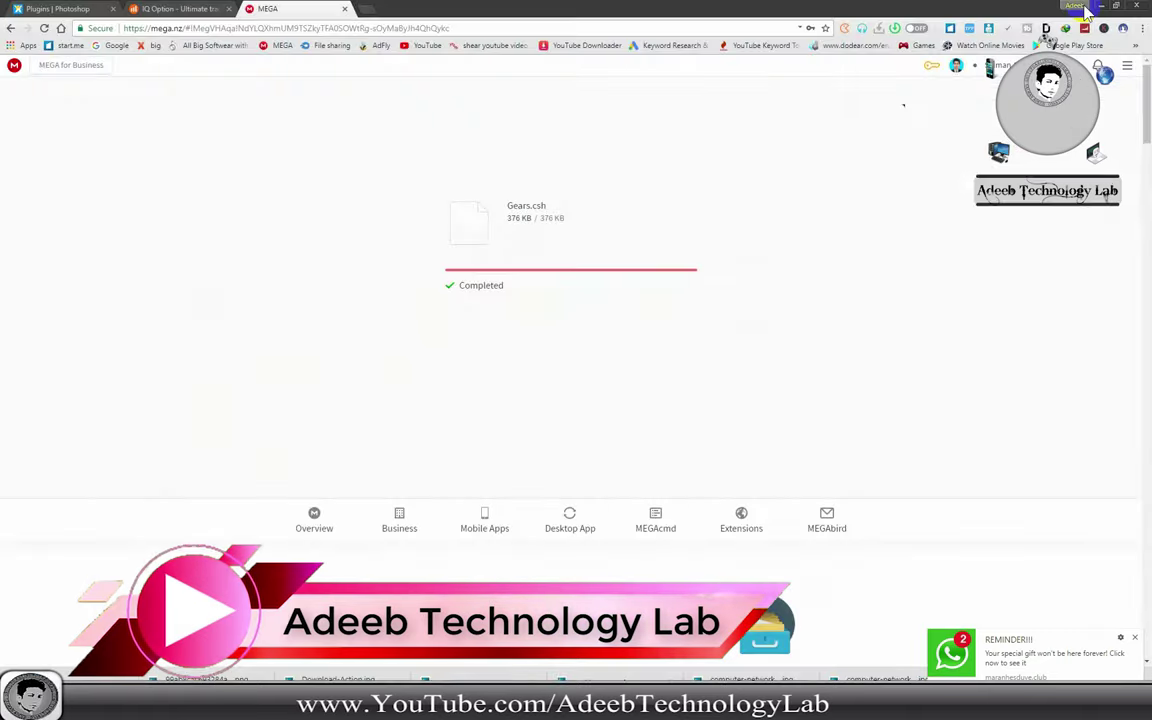
left_click(1097, 8)
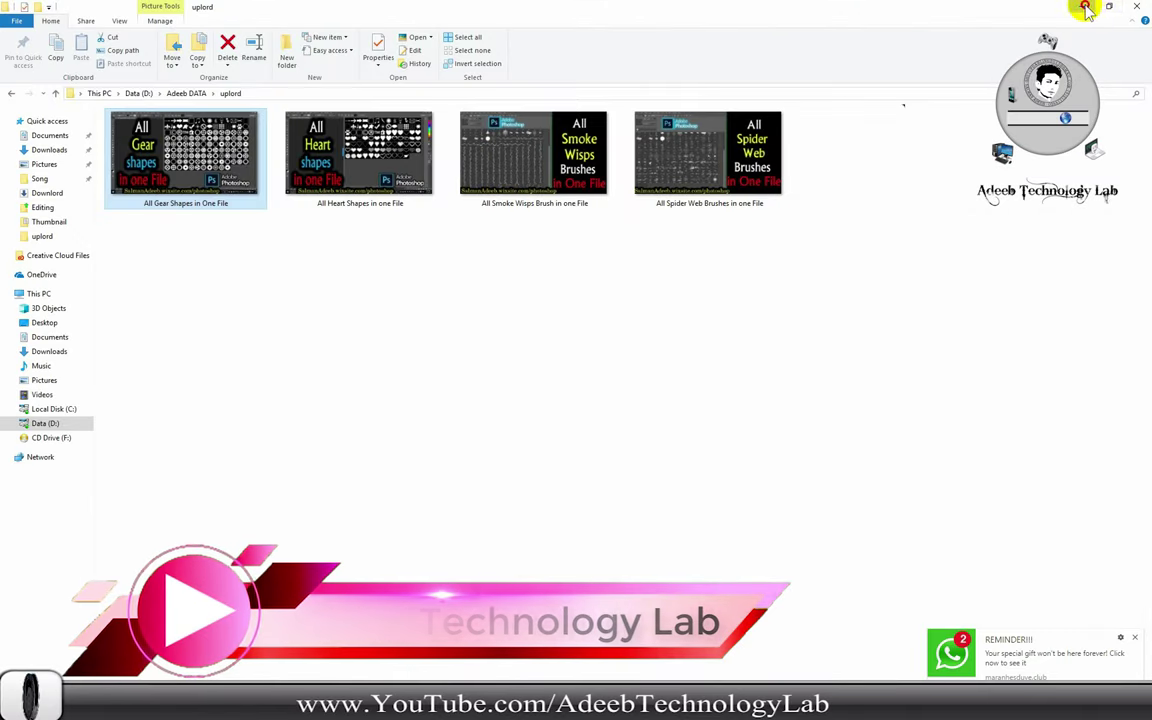
left_click(1080, 6)
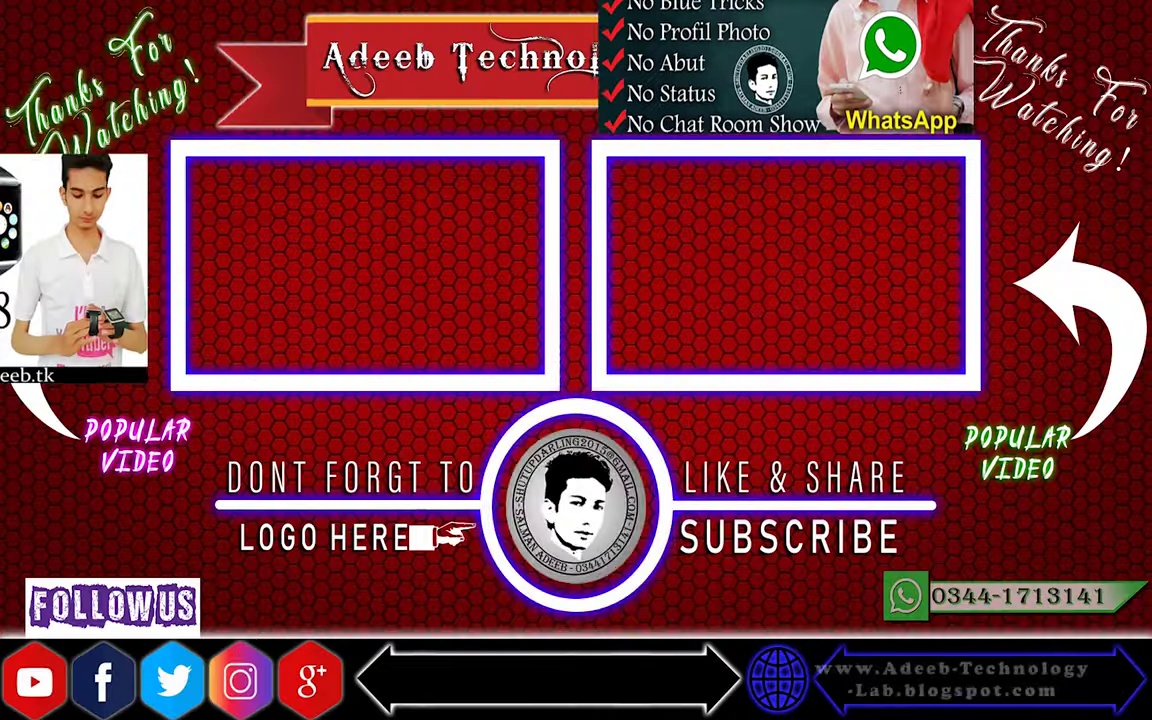